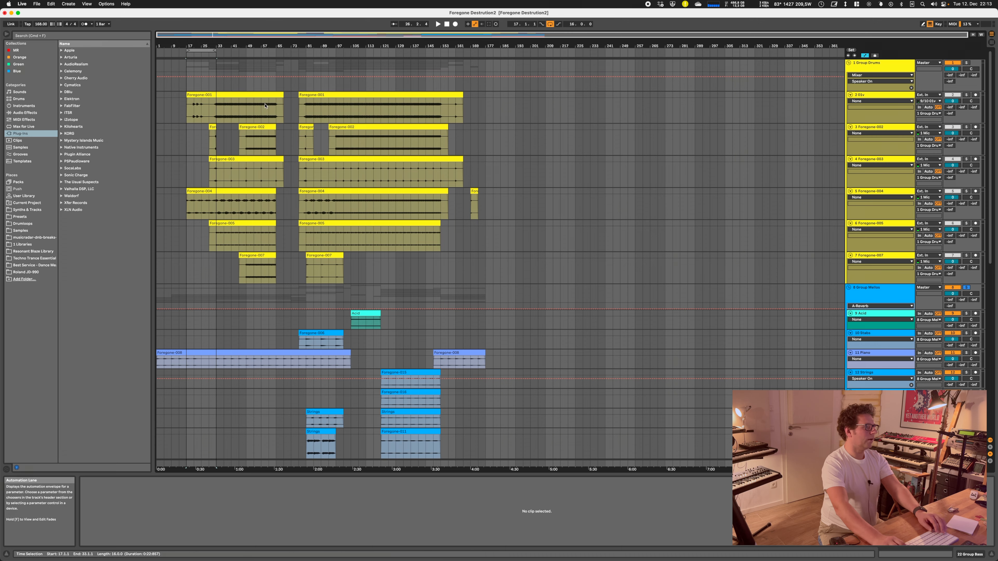
- Look over the whole arrangement down to the bass tracks and play the looped section starting at bar 17
left_click_drag(171, 43, 172, 62)
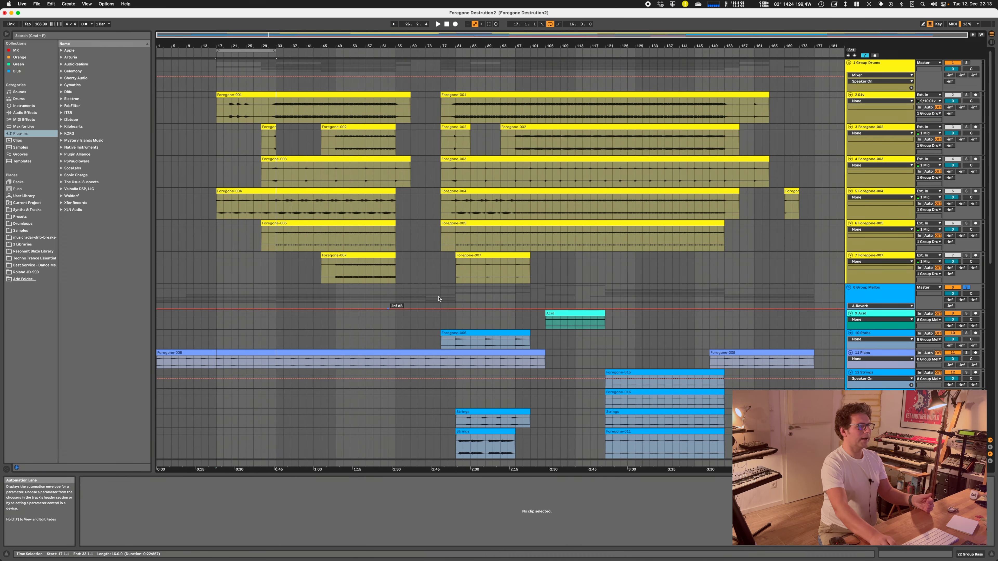
scroll(571, 235, "down", 5)
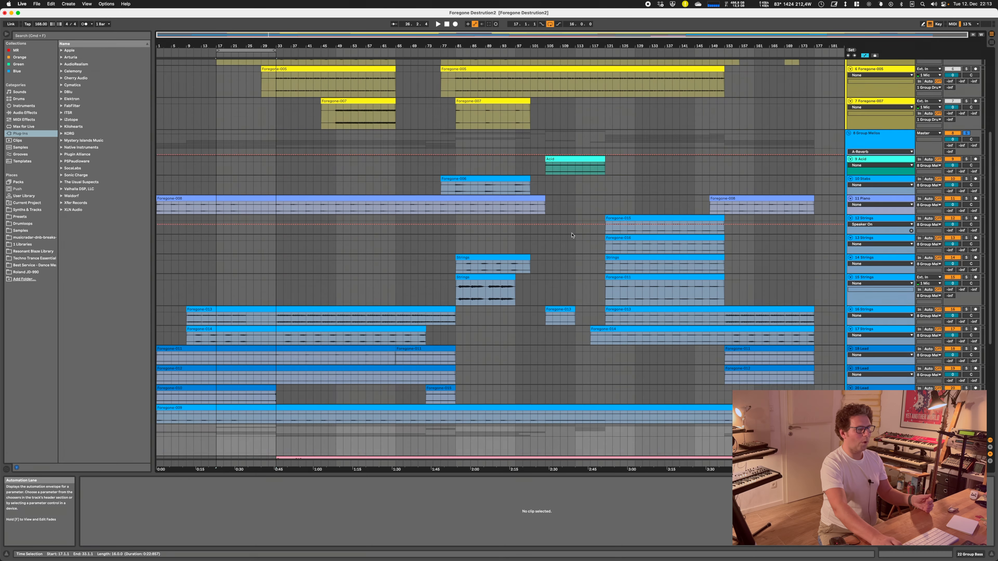
scroll(572, 235, "down", 5)
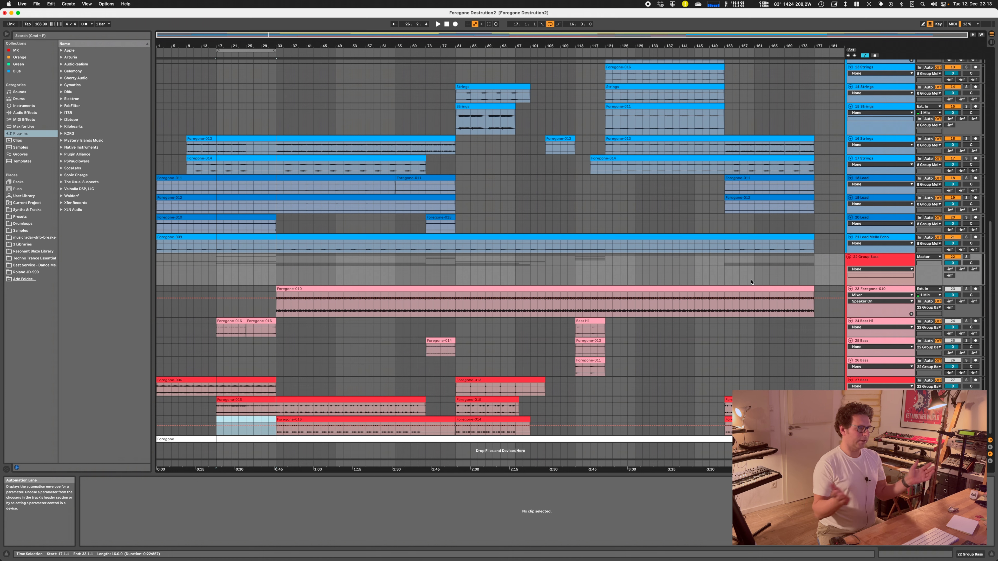
left_click(265, 51)
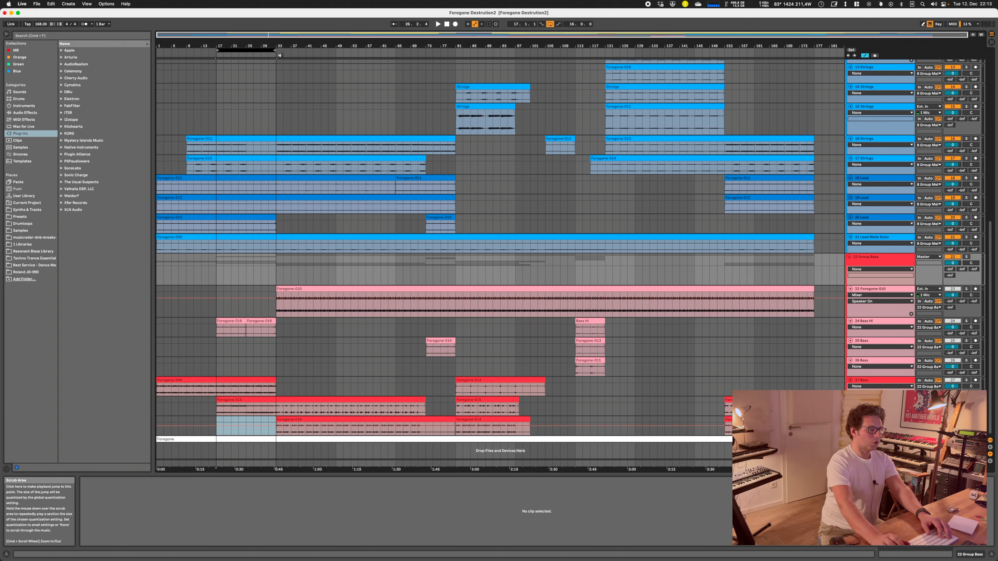
key("space")
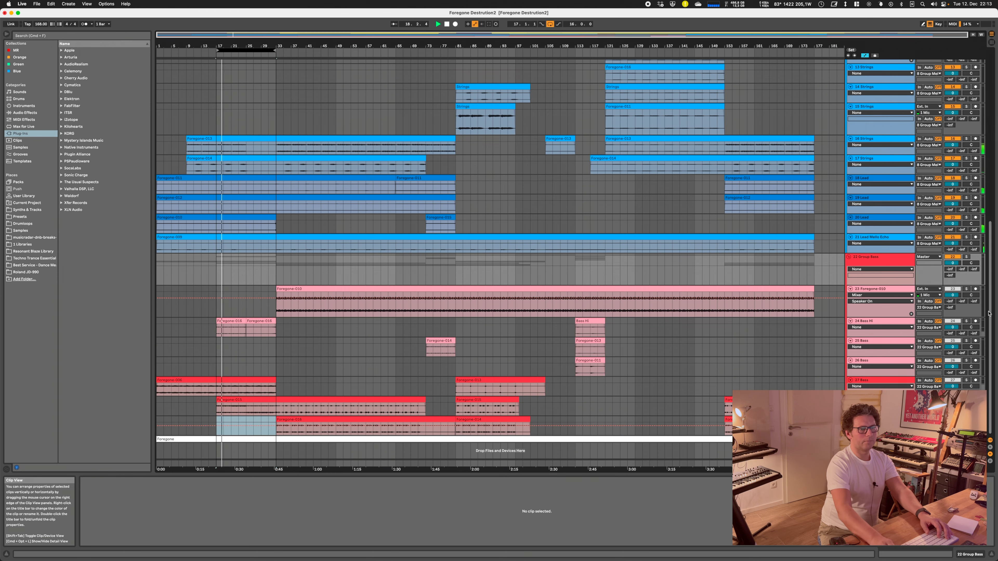
- Turn off solo on the Melos group and disable the arrangement loop so the full mix plays on
scroll(957, 334, "up", 4)
scroll(957, 334, "up", 5)
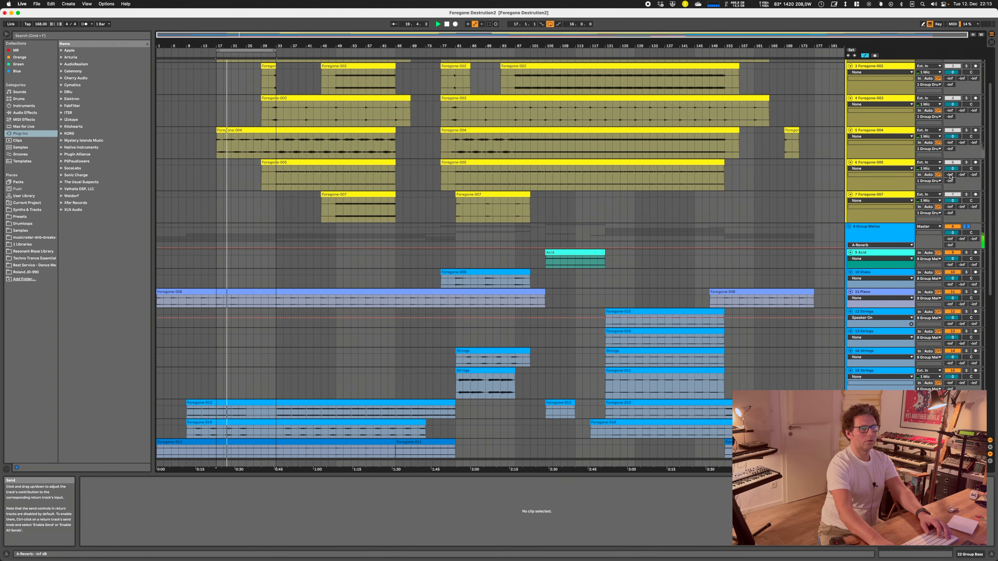
left_click(966, 227)
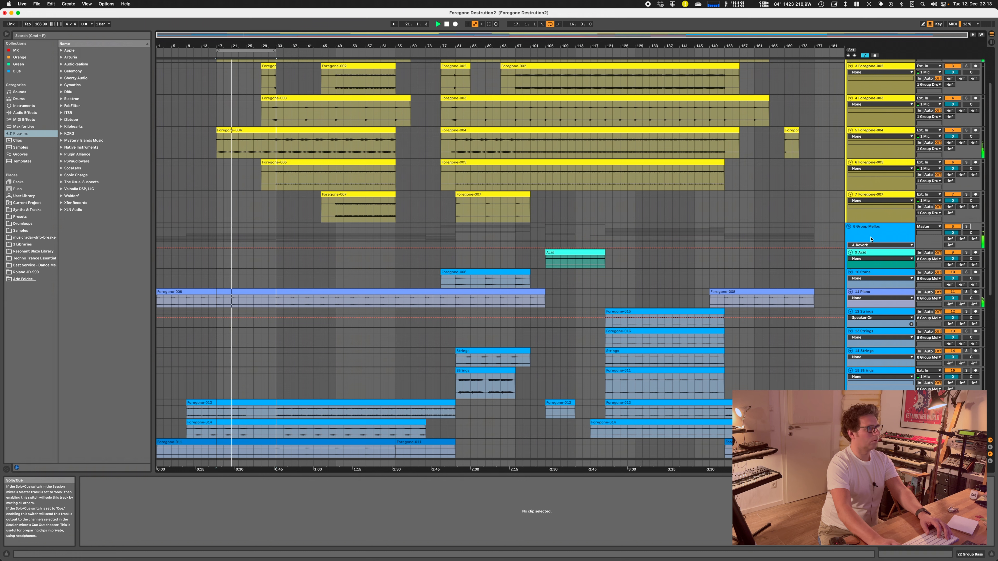
left_click(551, 26)
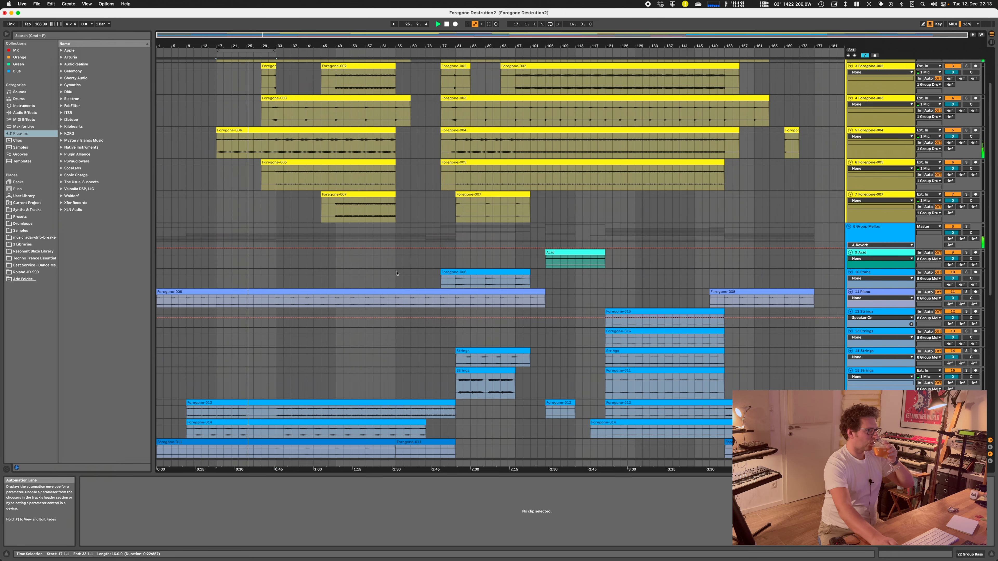
- Review the tracks during playback and audition the Bass group in solo
scroll(374, 288, "up", 3)
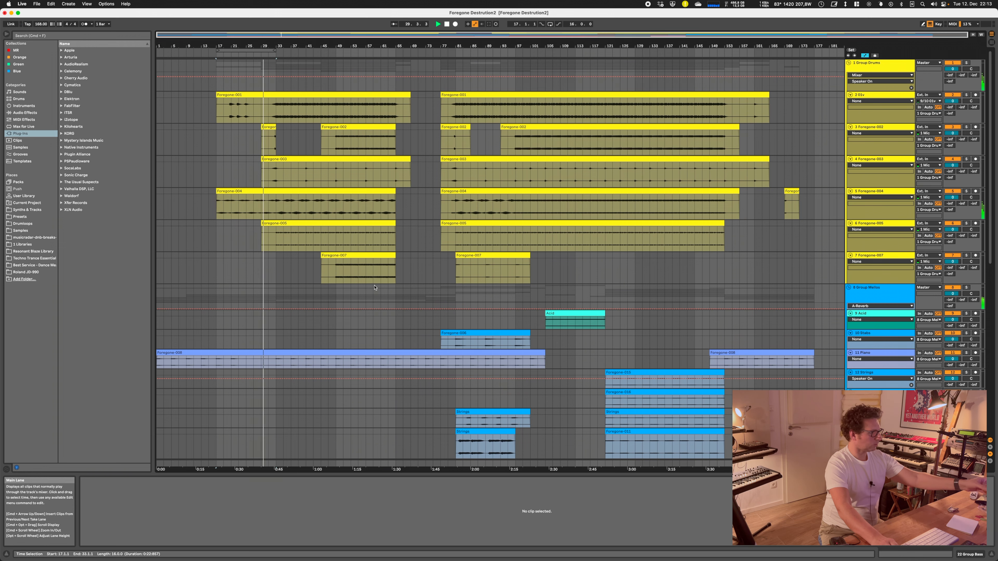
scroll(372, 292, "down", 6)
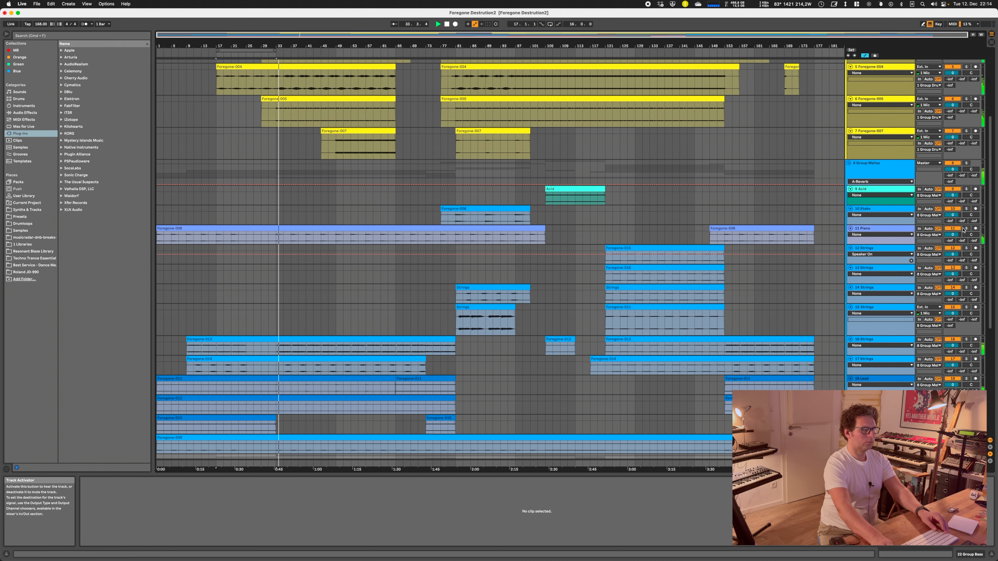
scroll(224, 267, "down", 5)
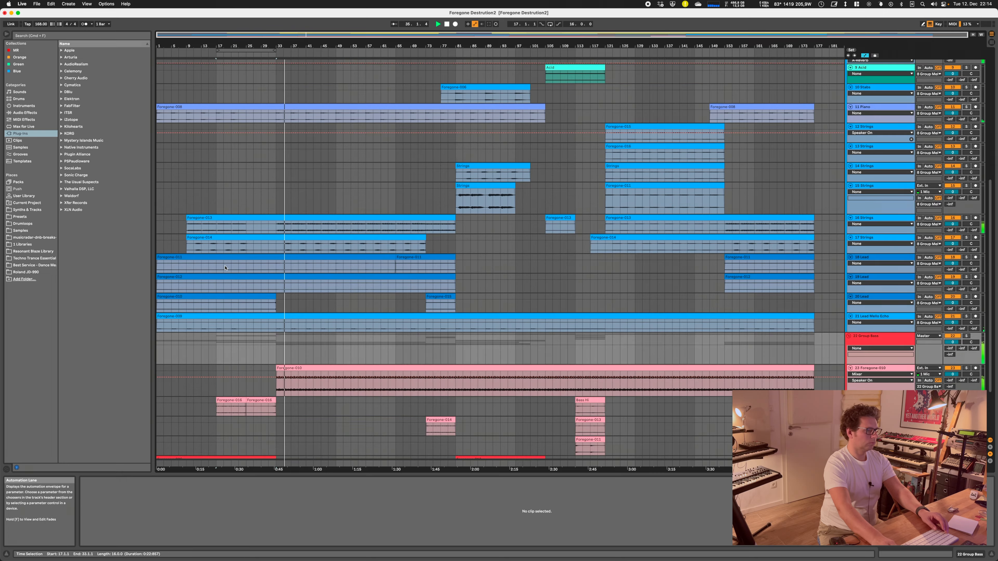
scroll(225, 268, "down", 3)
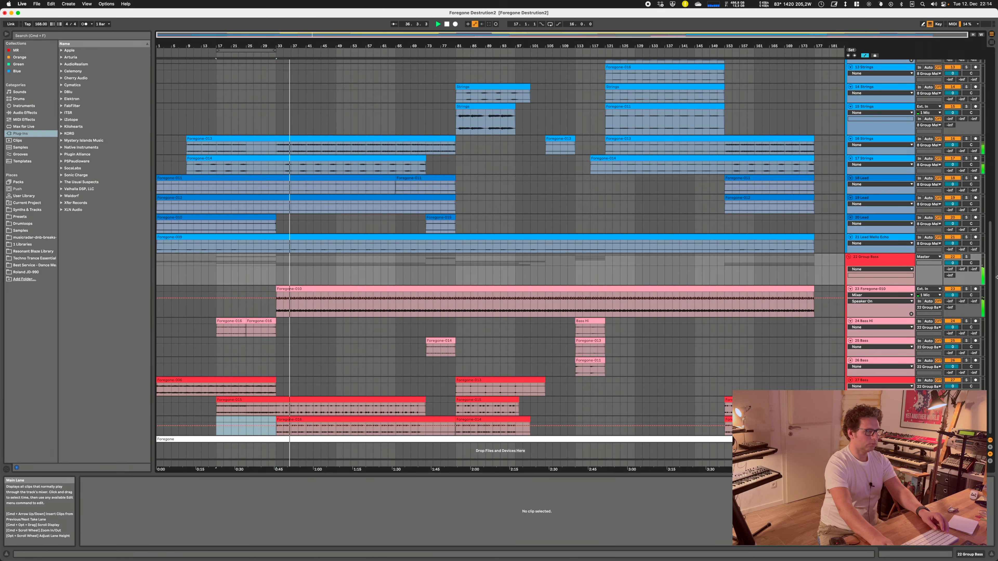
left_click(967, 257)
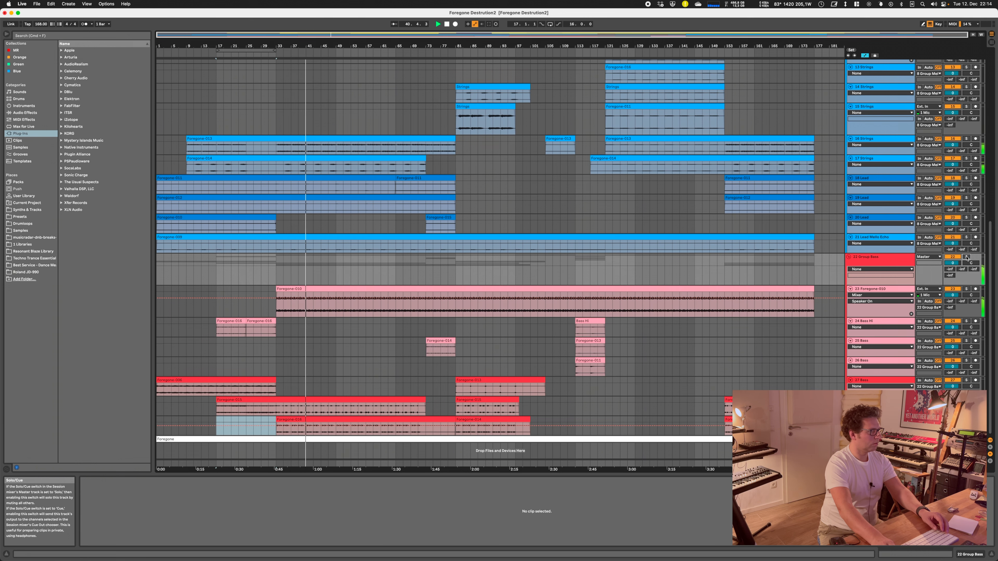
- Audition the Drums group in solo, then return to the full mix
scroll(401, 233, "up", 10)
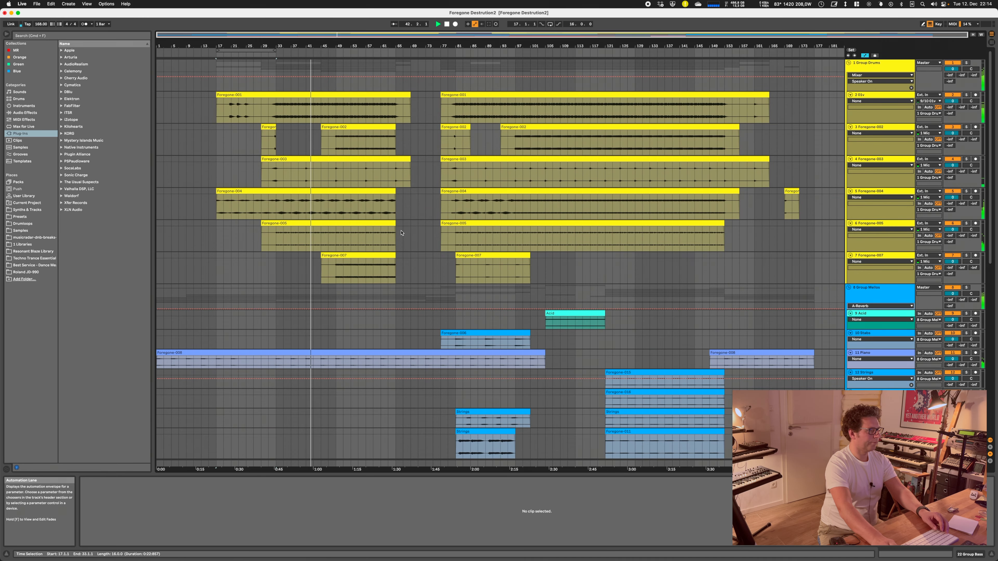
left_click(967, 63)
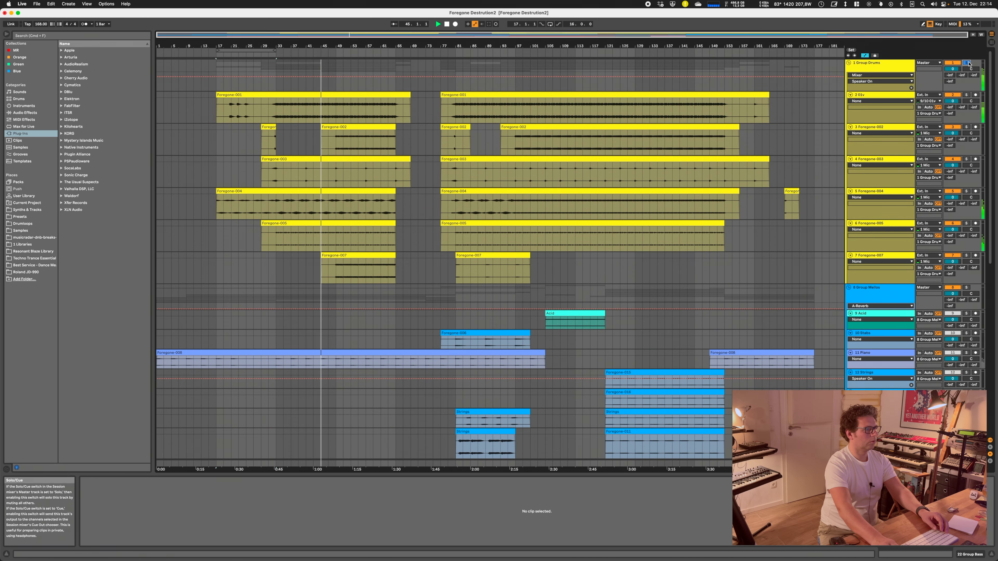
scroll(475, 202, "down", 8)
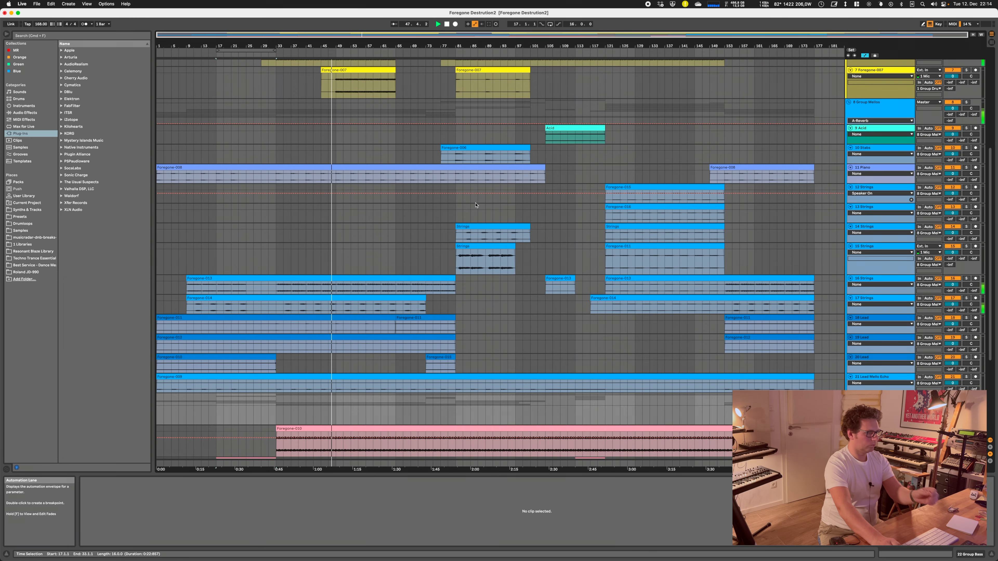
scroll(475, 204, "up", 8)
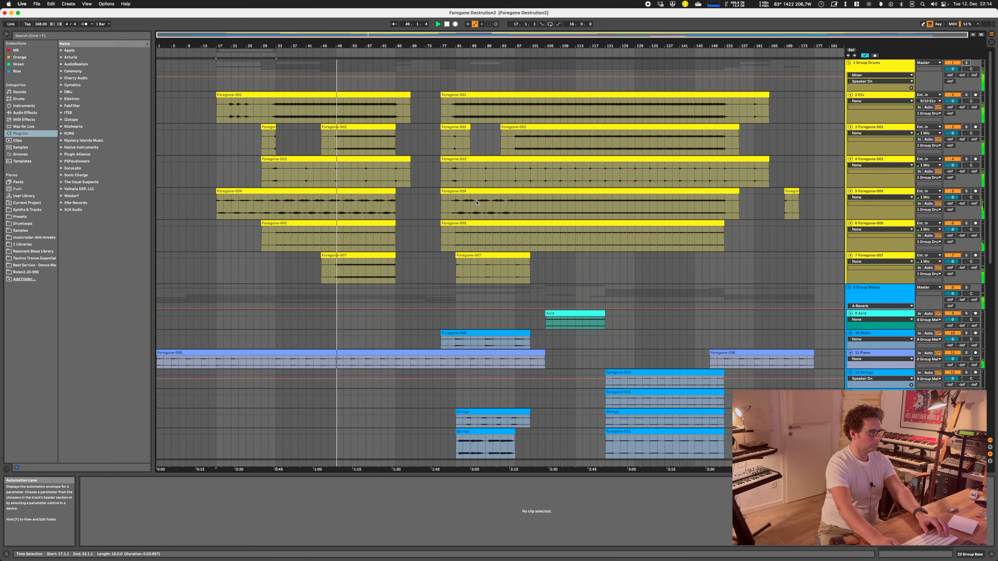
- Audition drum track 7 Foregone-007 in solo, then bring the full mix back
scroll(476, 203, "down", 2)
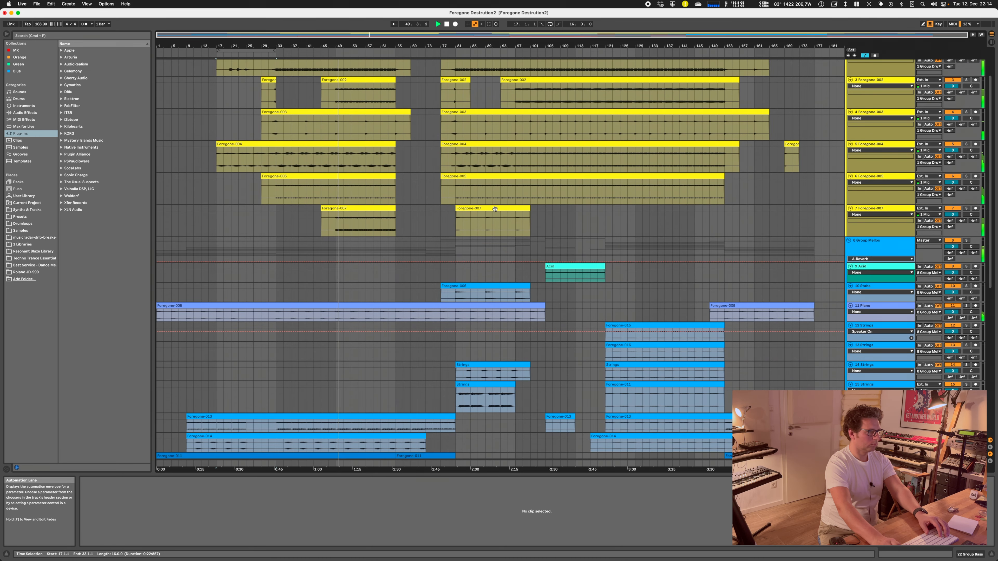
left_click(967, 209)
scroll(967, 213, "up", 2)
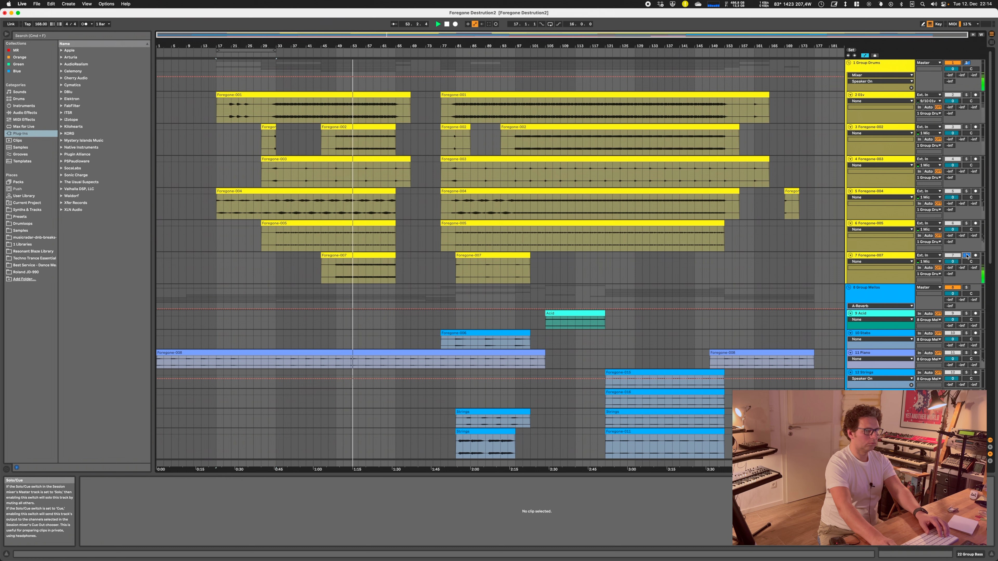
left_click(967, 288)
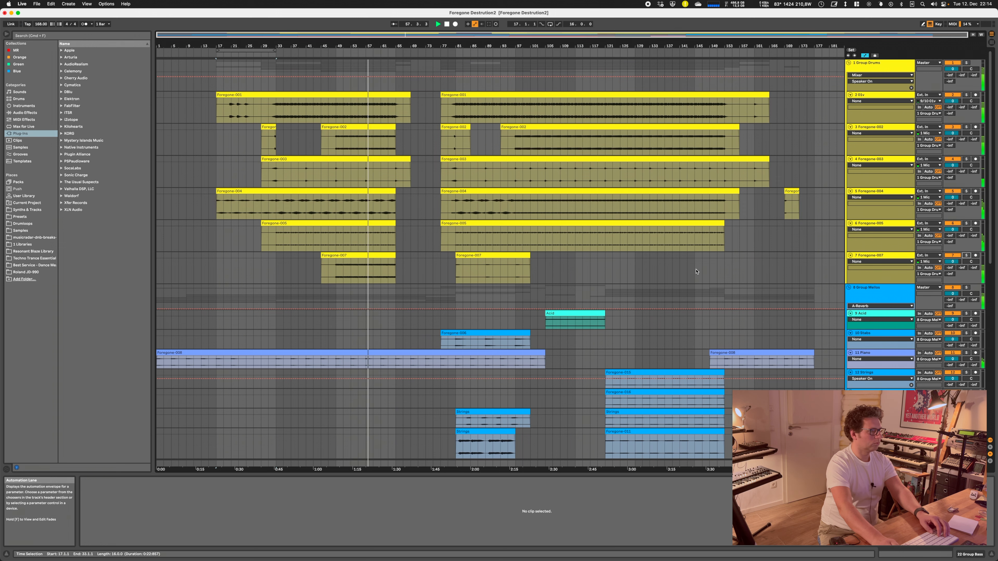
- Audition track 18 Lead in solo, stop playback and release the solo
scroll(695, 271, "down", 5)
scroll(695, 271, "down", 6)
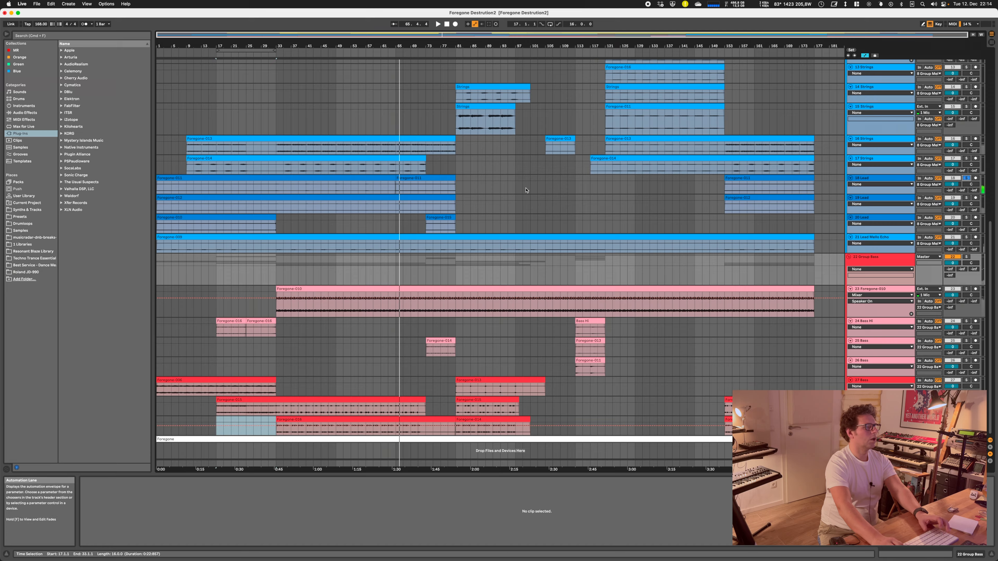
scroll(620, 219, "up", 5)
scroll(620, 219, "up", 3)
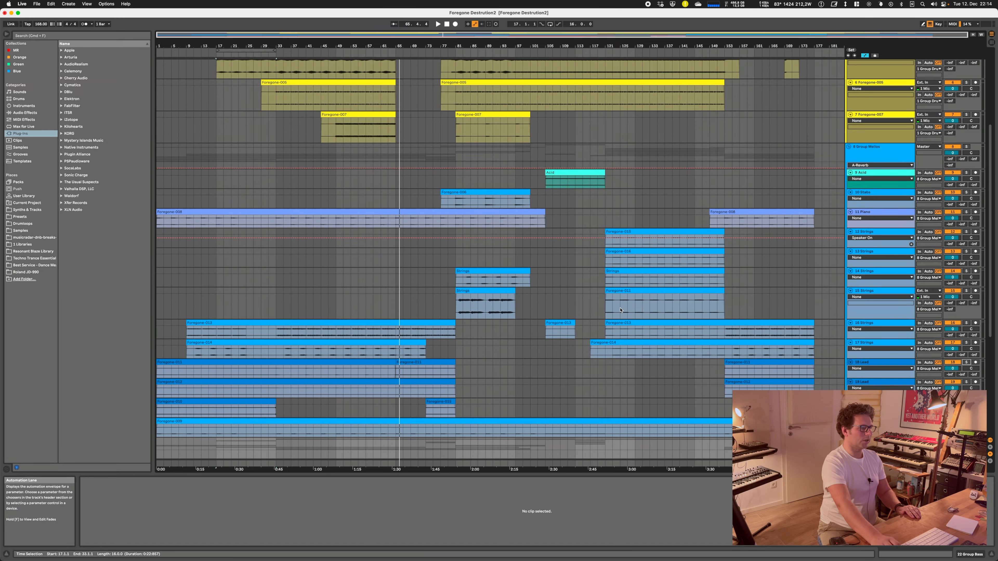
scroll(616, 302, "up", 4)
scroll(615, 302, "up", 1)
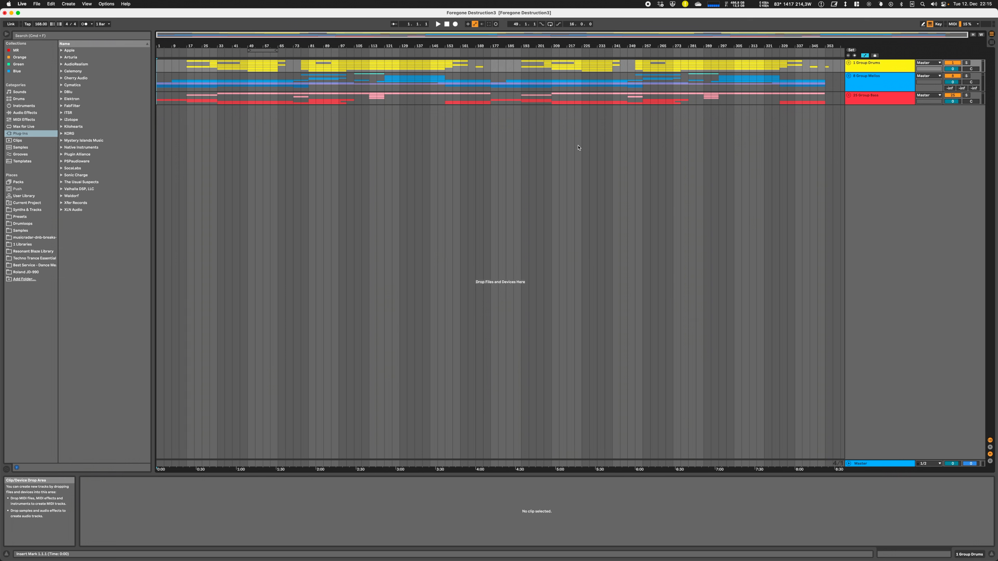
- Play the Foregone Destruction3 set and check the three group levels in the Session View mixer
left_click(881, 80)
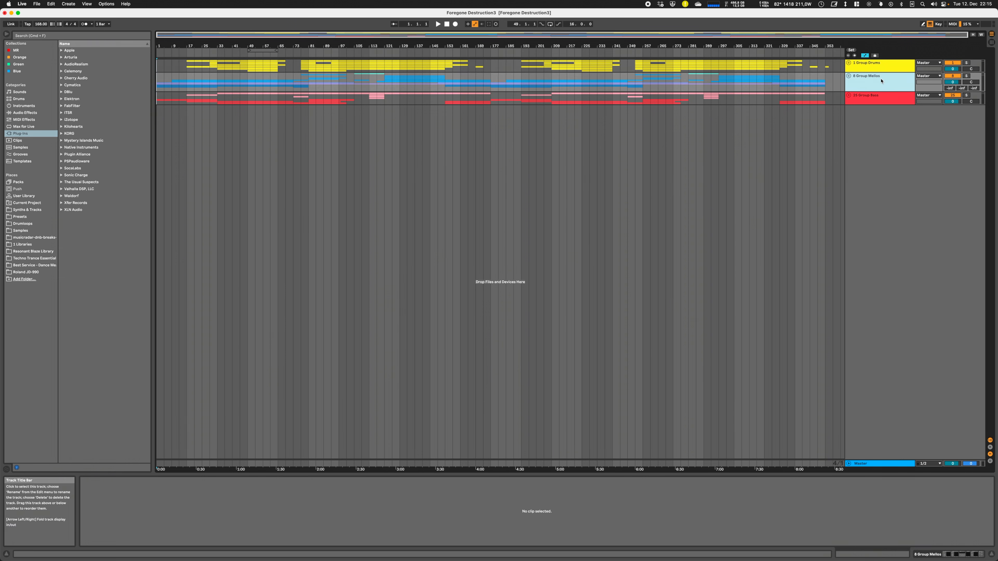
key("Tab")
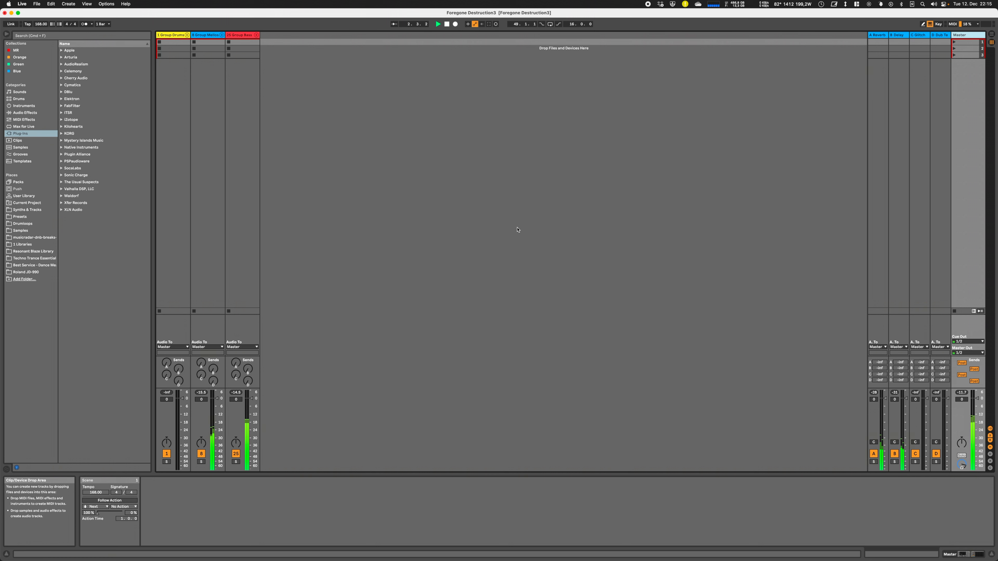
key("Tab")
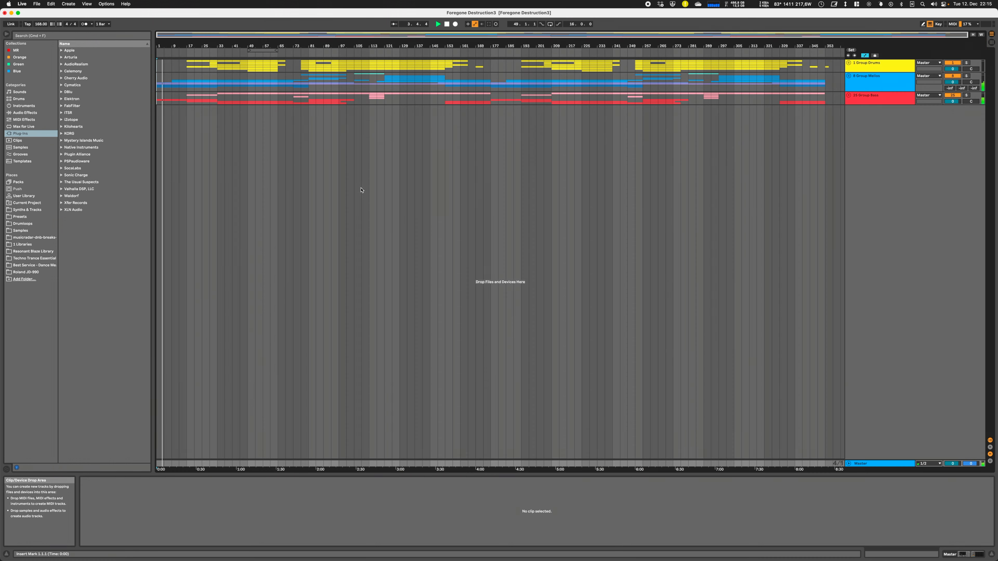
- Unfold the Melos group, look through its piano, echo and strings tracks, and show the Piano track's device chain
left_click(853, 80)
left_click(849, 76)
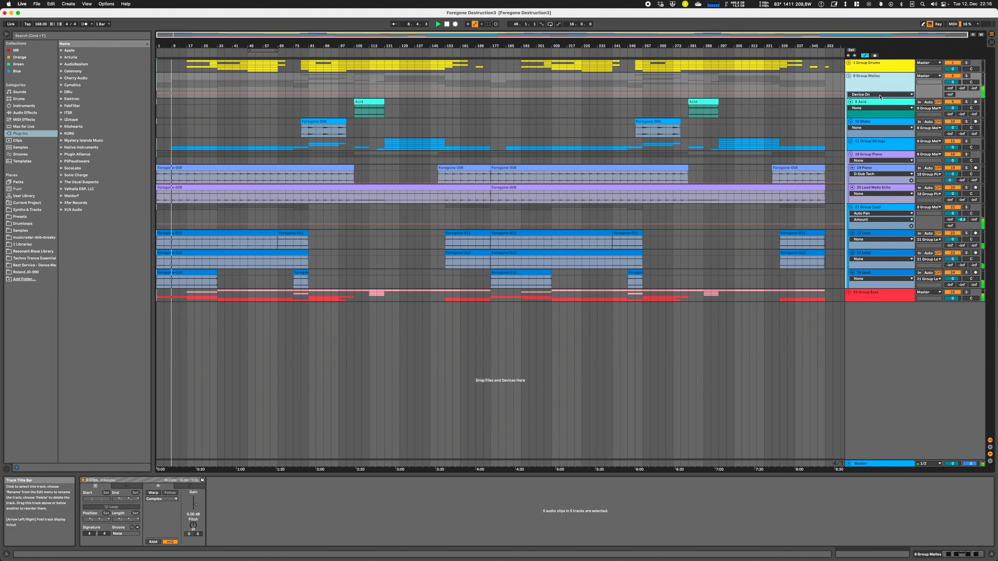
left_click(875, 188)
left_click(877, 170)
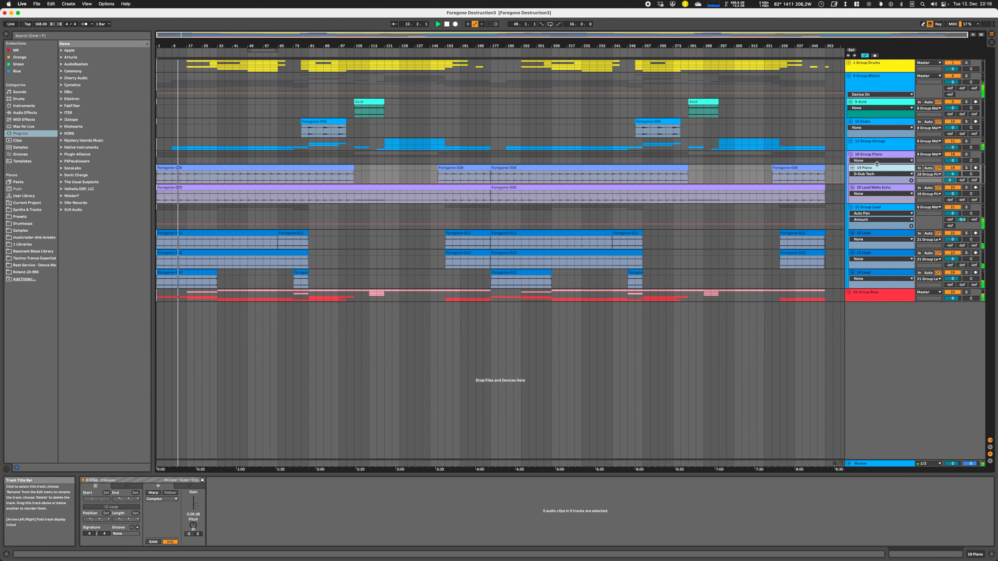
left_click(879, 154)
left_click(878, 142)
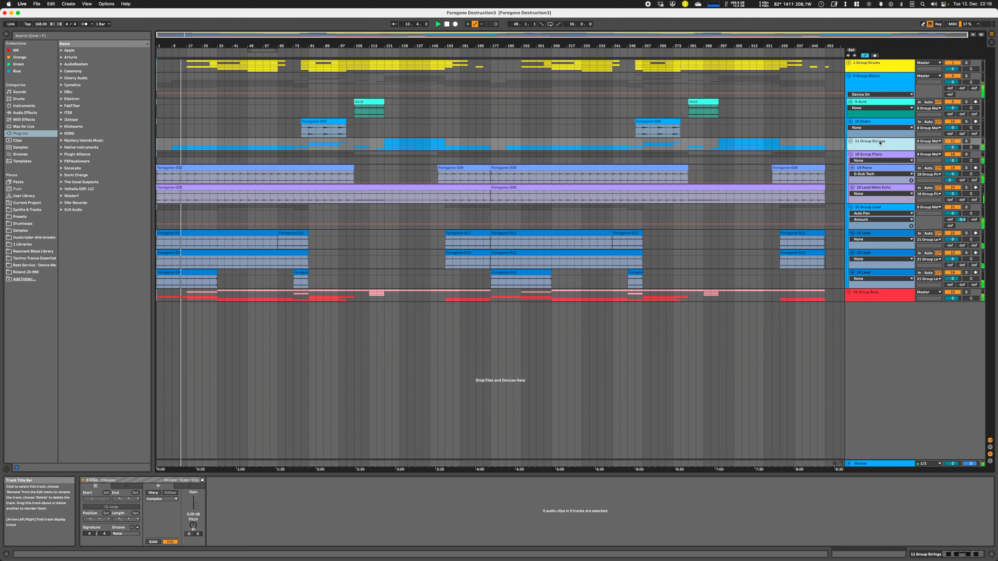
left_click(872, 170)
double_click(873, 171)
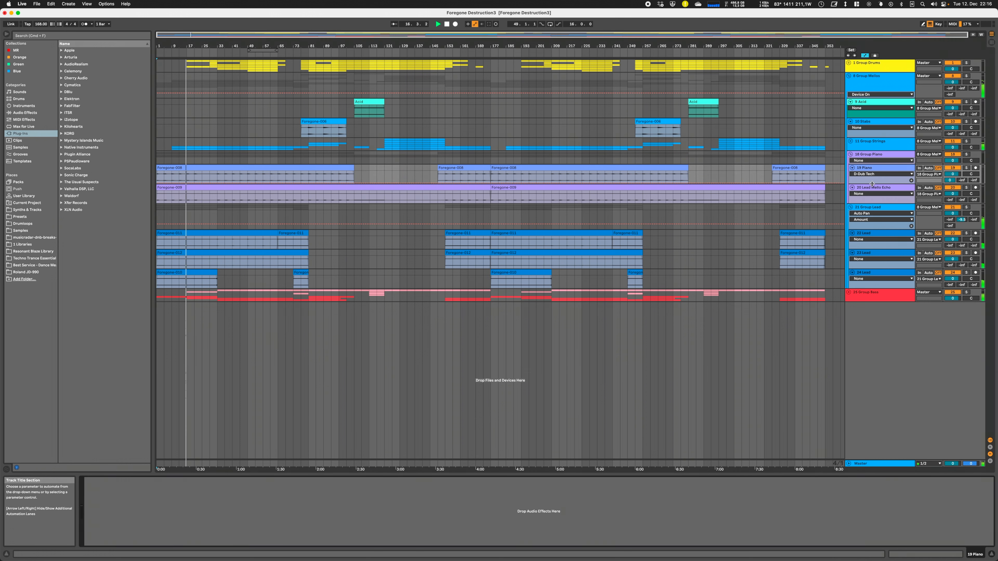
- Select the first two Lead tracks in turn and check the unfolded Melos tracks' levels in the Session View mixer
left_click(869, 235)
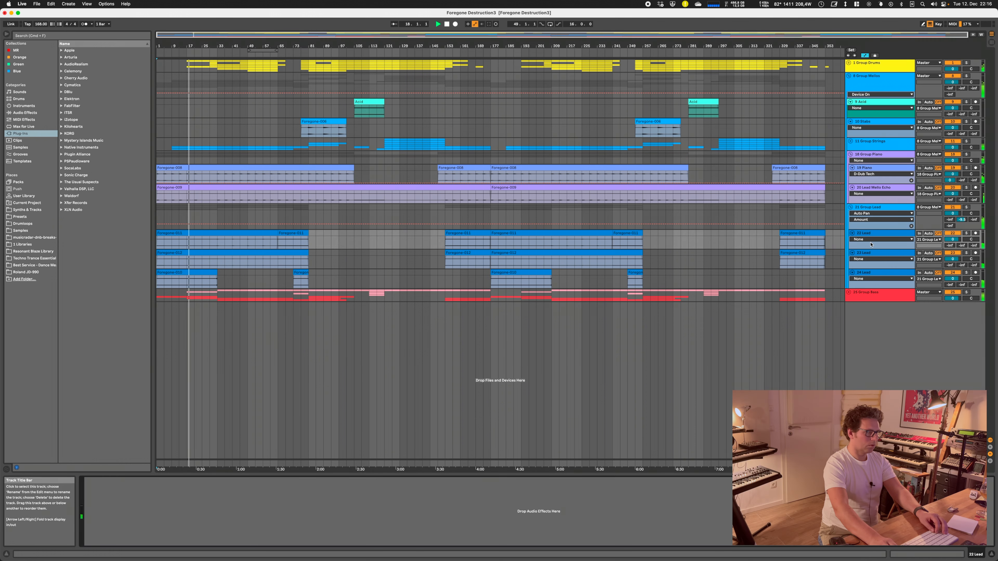
left_click(870, 255)
key("Tab")
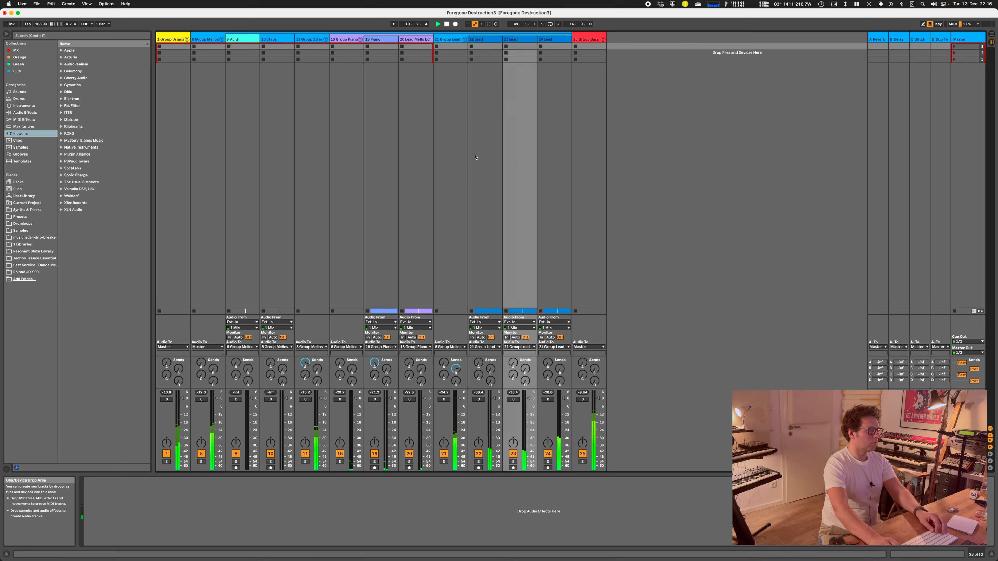
key("Tab")
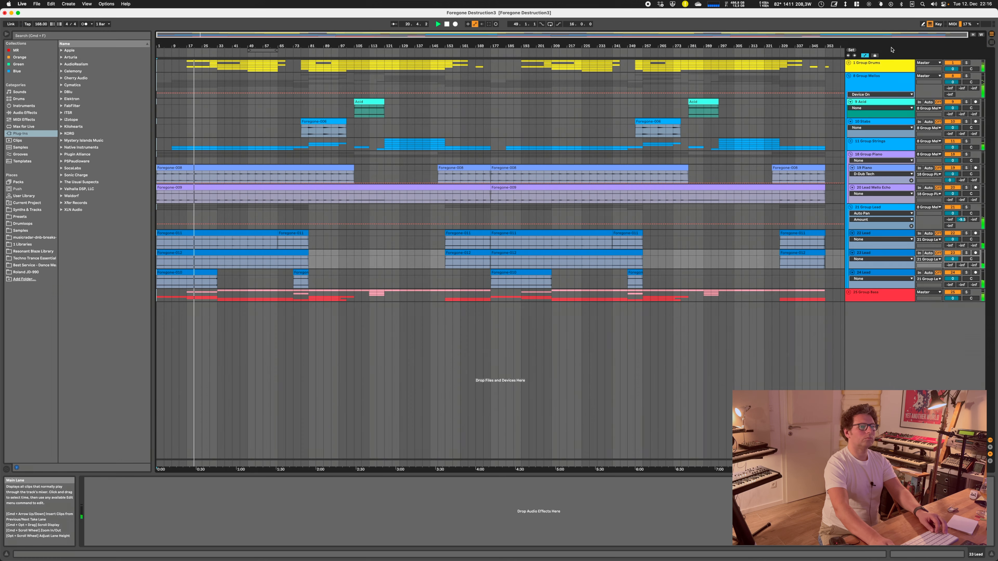
- Unfold the Drums group and show the effect chain of the Amen track
left_click(874, 63)
left_click(849, 63)
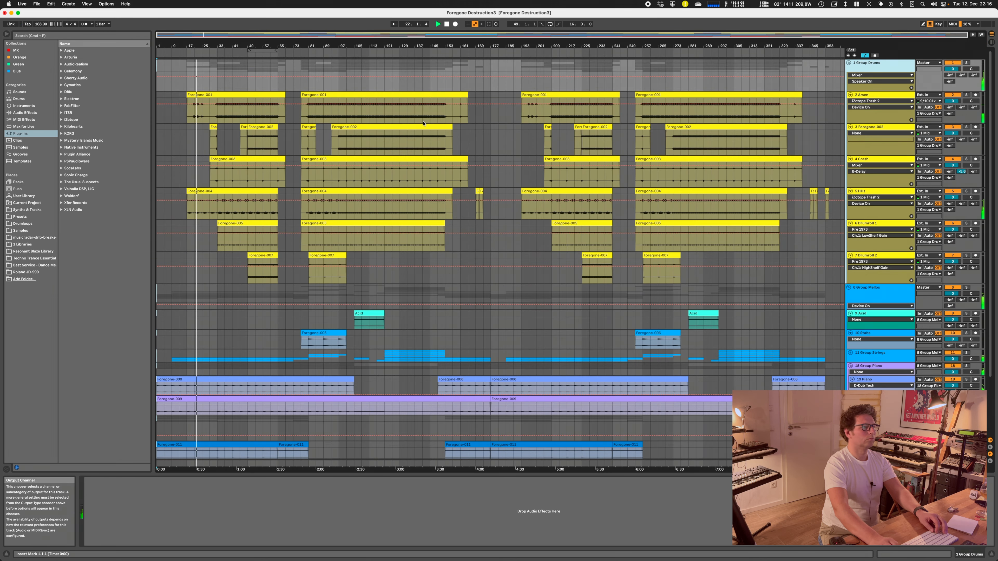
left_click(877, 95)
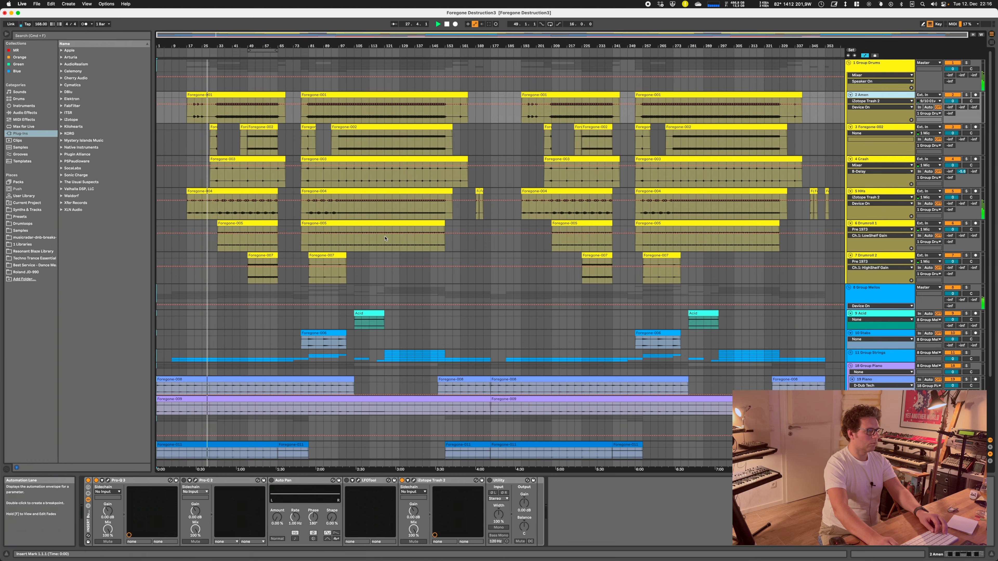
- Check the drum tracks' levels in the Session View mixer and audition the soloed Amen track with its insert rack off and on
key("Tab")
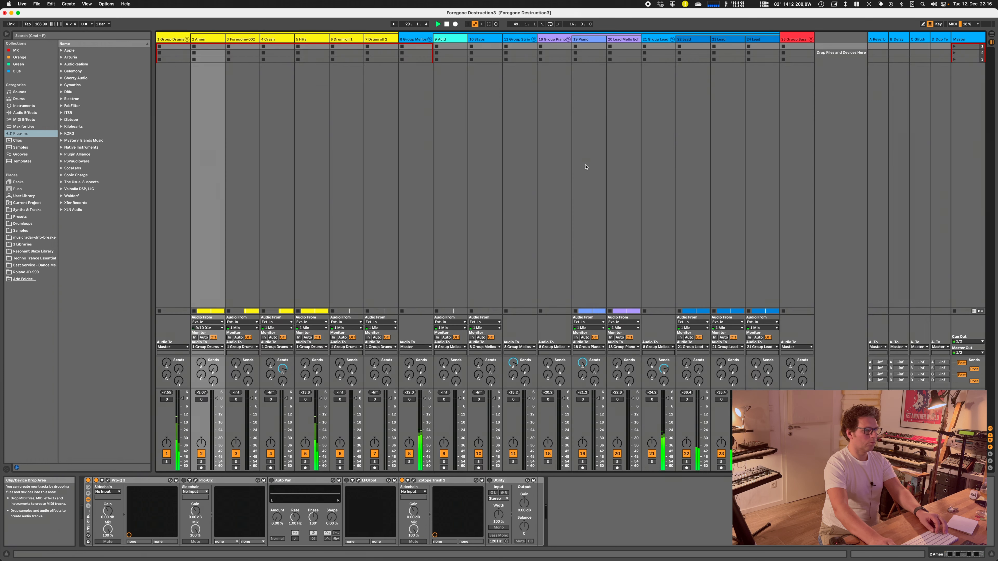
key("Tab")
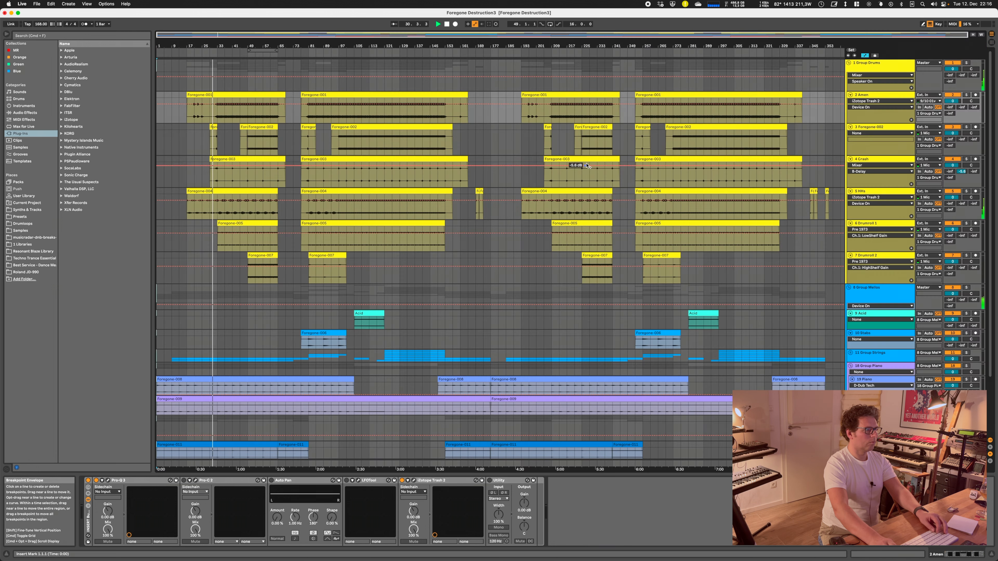
left_click(868, 96)
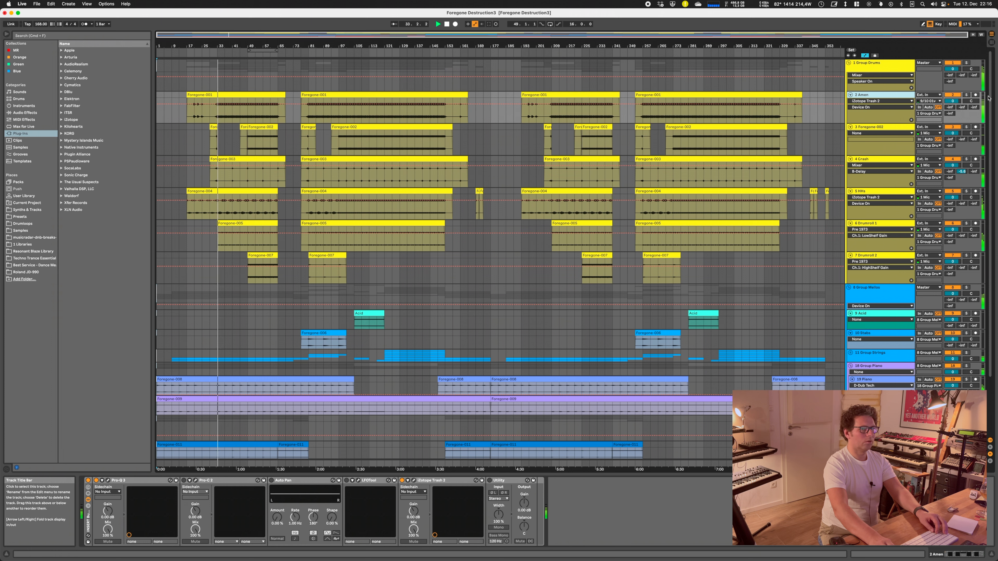
left_click(967, 95)
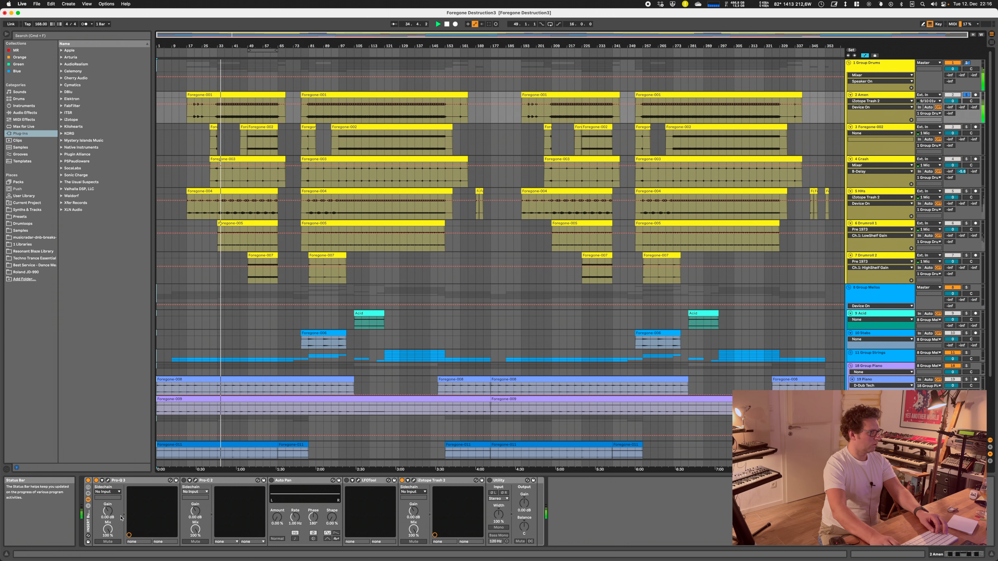
left_click(88, 480)
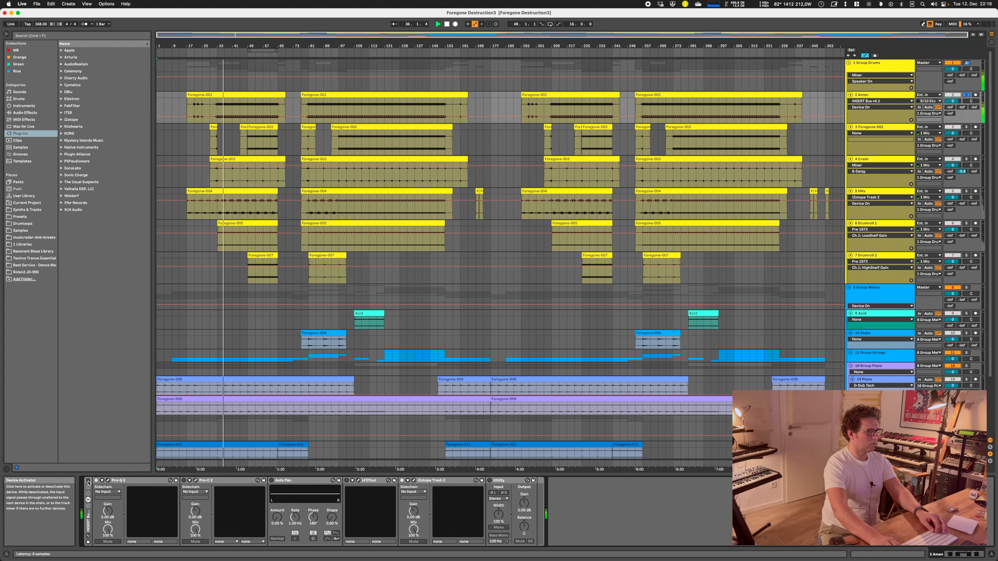
left_click(88, 480)
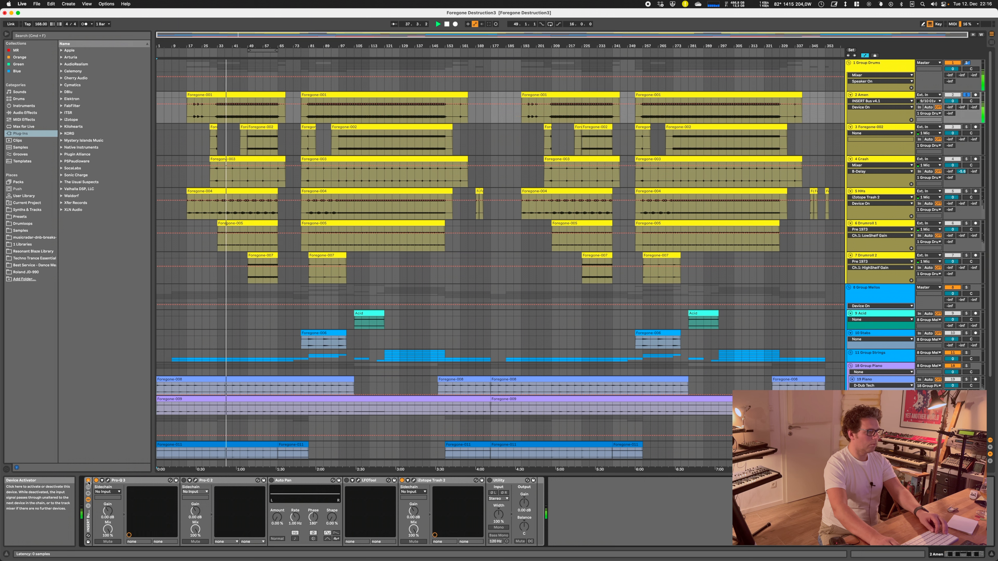
left_click(966, 95)
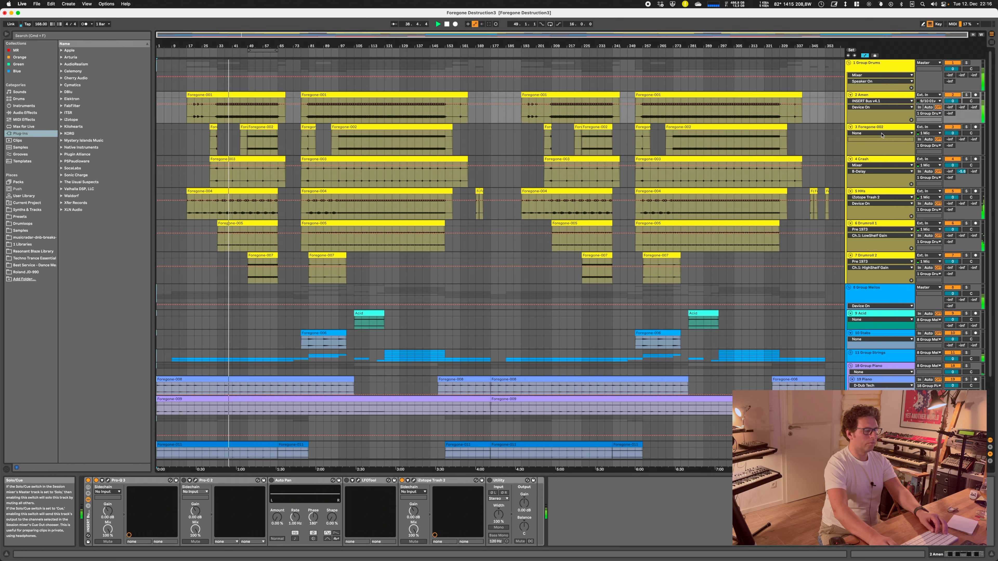
- Compare the full mix with the Amen track's insert rack bypassed and active
left_click(89, 481)
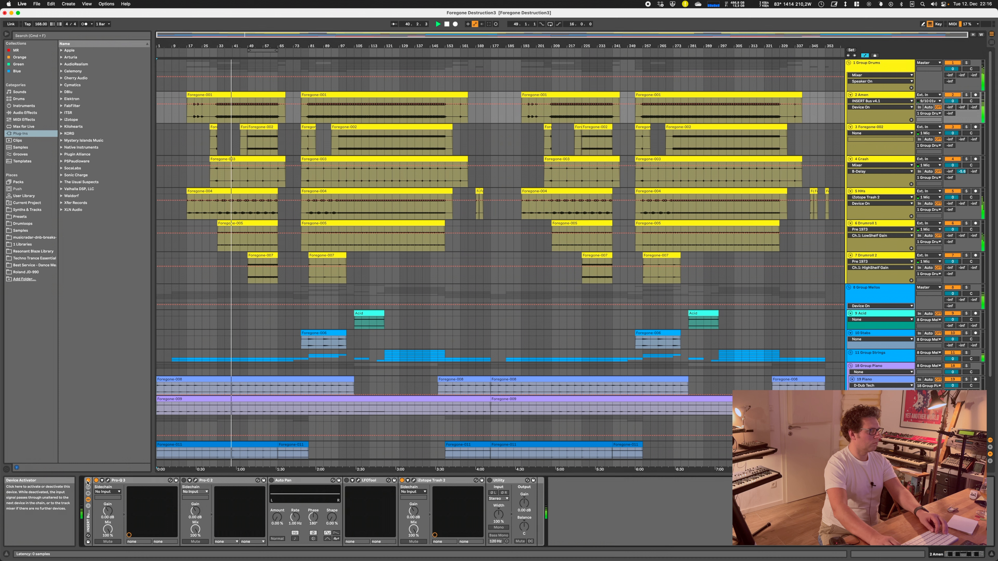
left_click(88, 481)
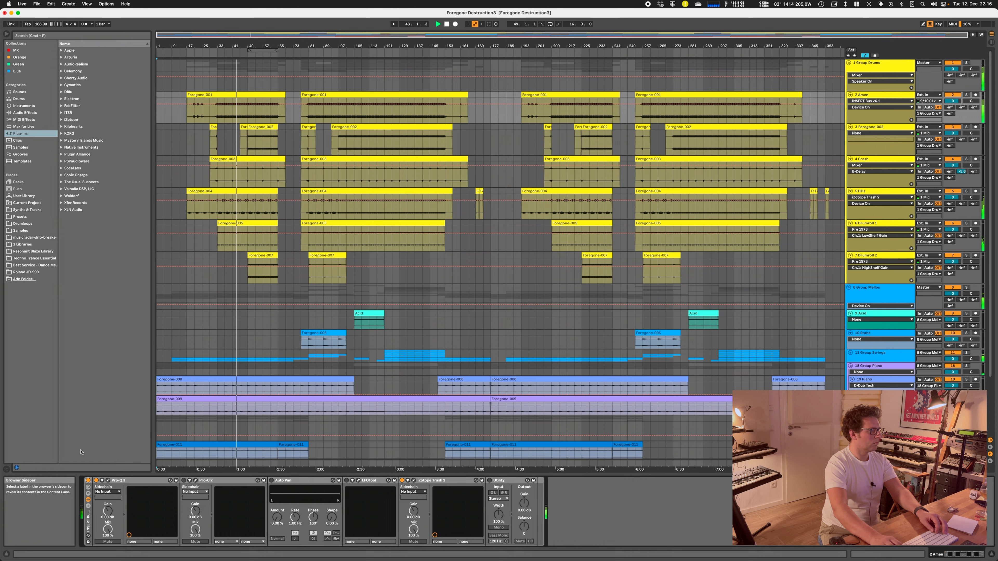
left_click(88, 481)
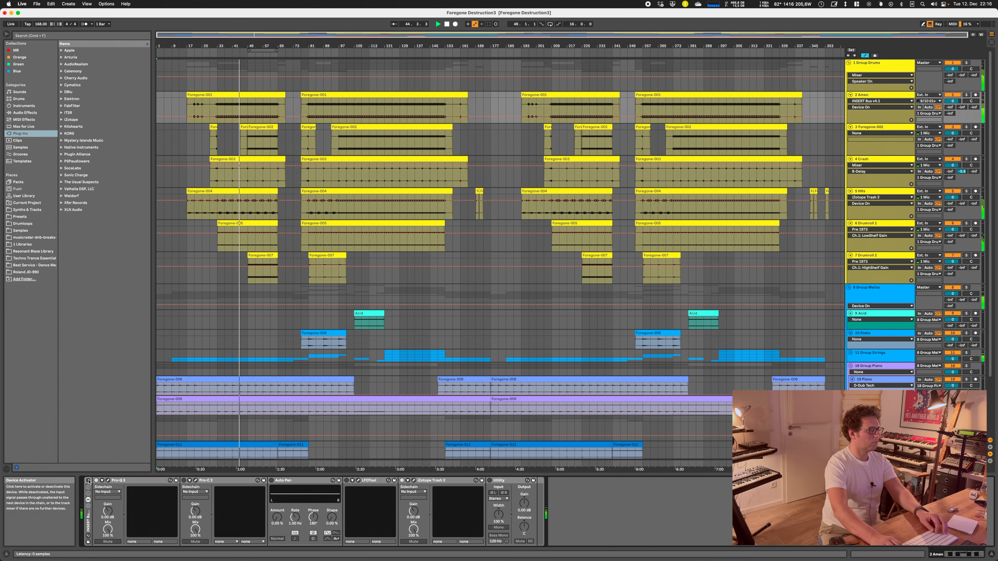
left_click(88, 481)
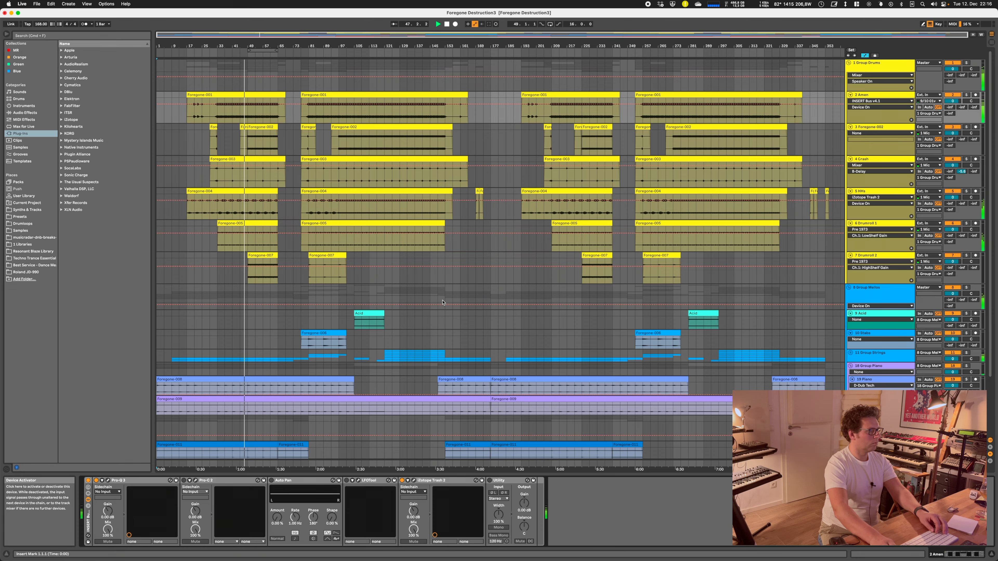
scroll(443, 303, "down", 3)
left_click(967, 220)
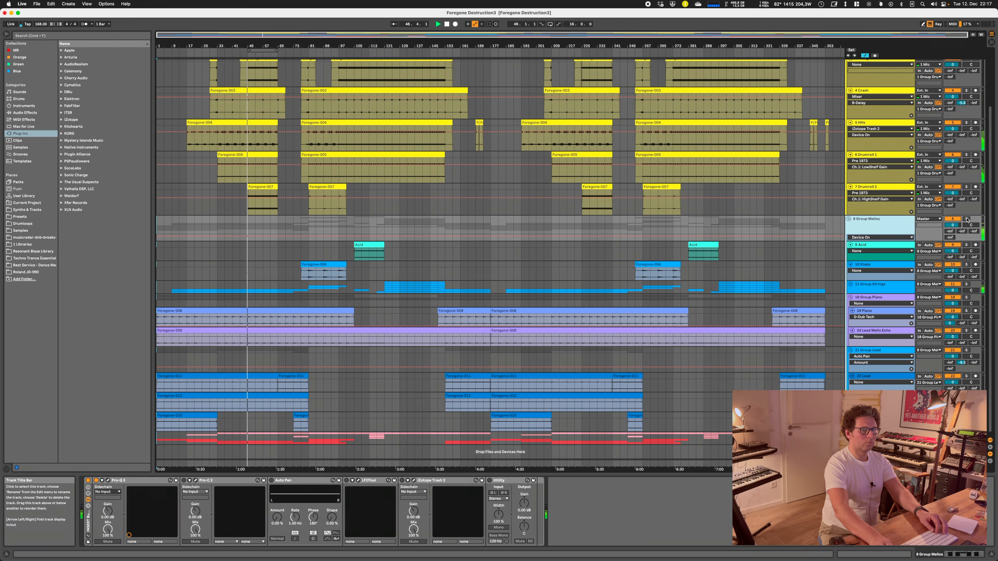
scroll(477, 305, "up", 3)
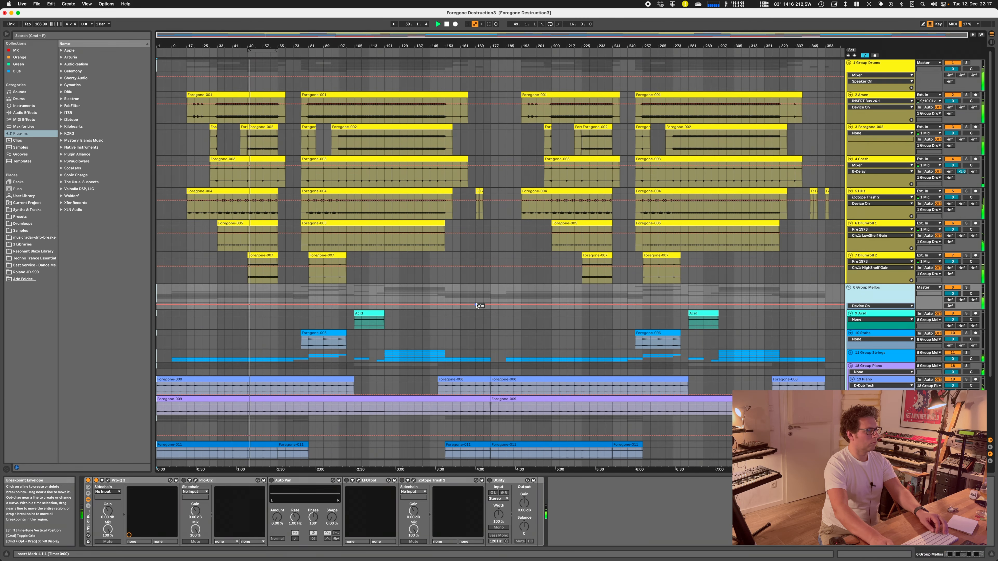
scroll(478, 306, "down", 3)
scroll(478, 306, "up", 3)
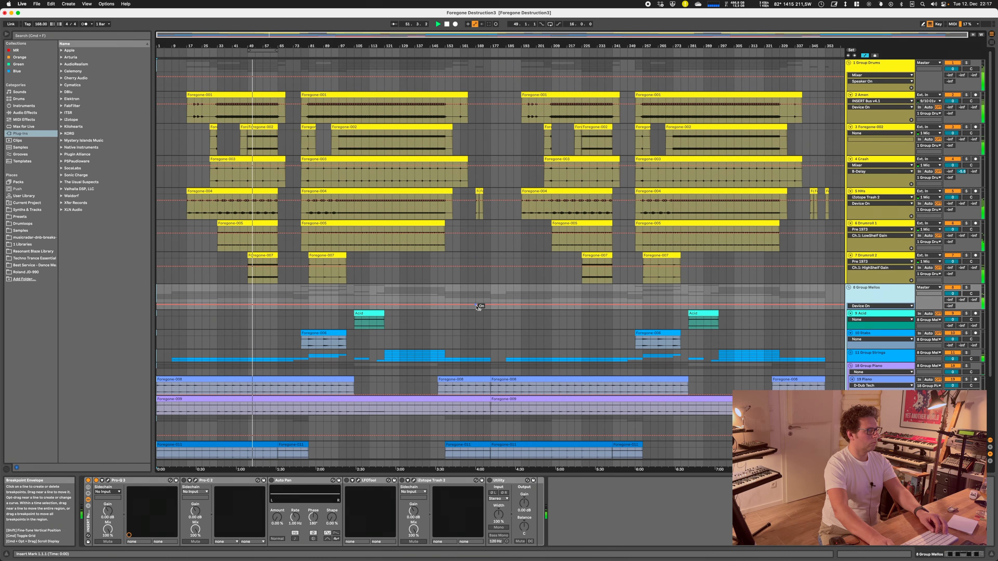
- Show the Drumroll 2 track's Pre 1973 plug-in, compare it bypassed and active, and close its window
left_click(925, 256)
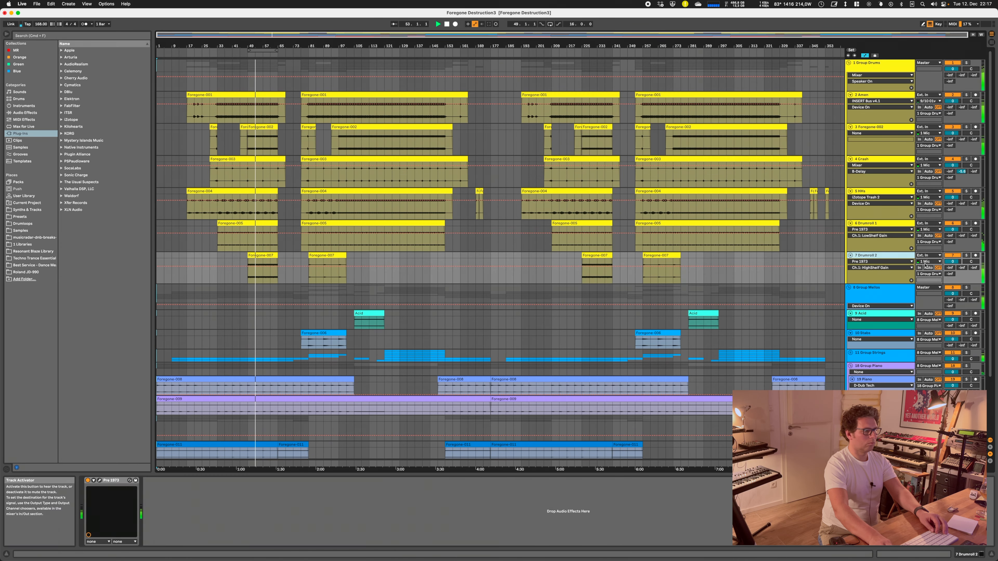
left_click(88, 481)
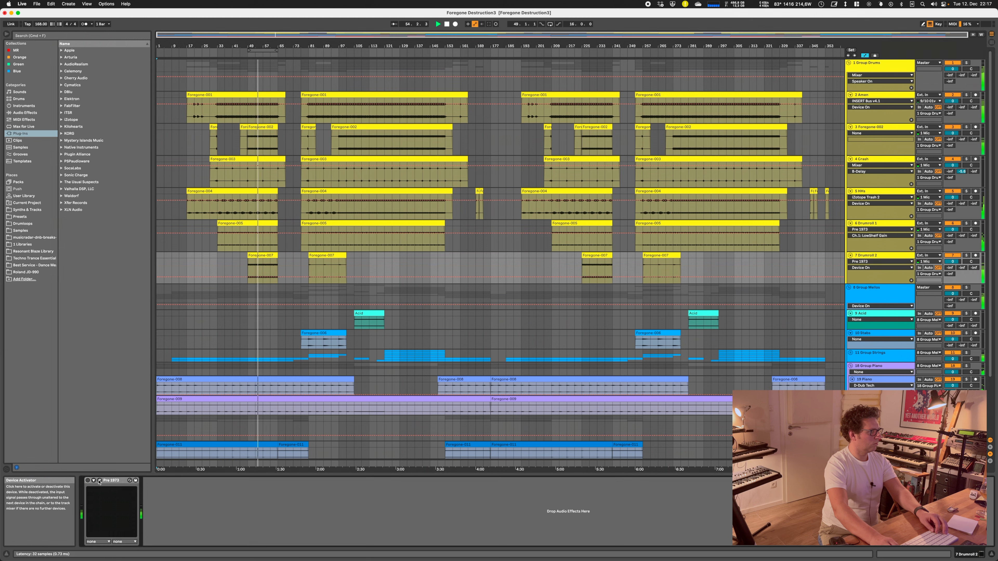
left_click(100, 480)
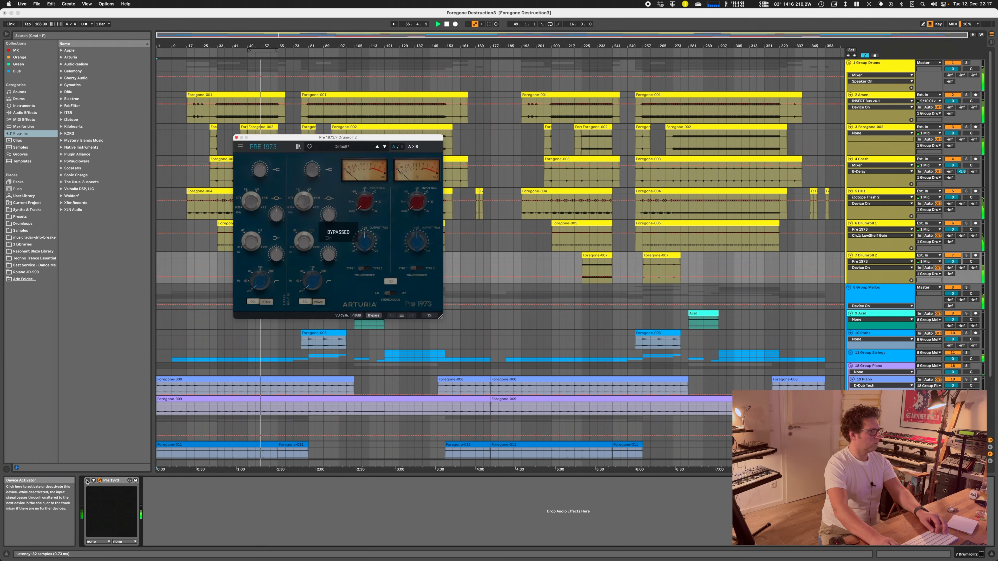
left_click(88, 481)
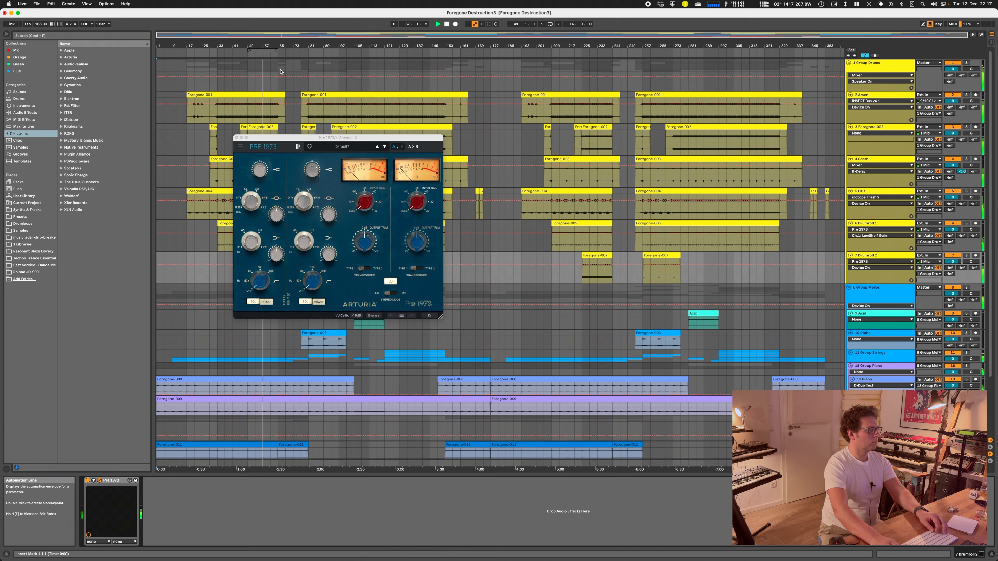
left_click(236, 137)
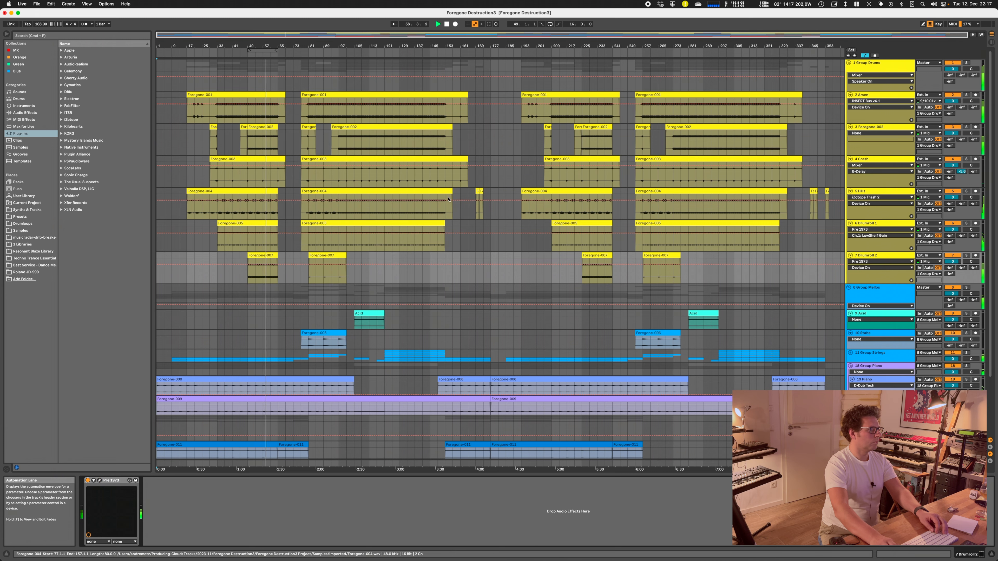
- Solo the Hits track, compare it with its insert rack bypassed and active, and release the solo
left_click(865, 191)
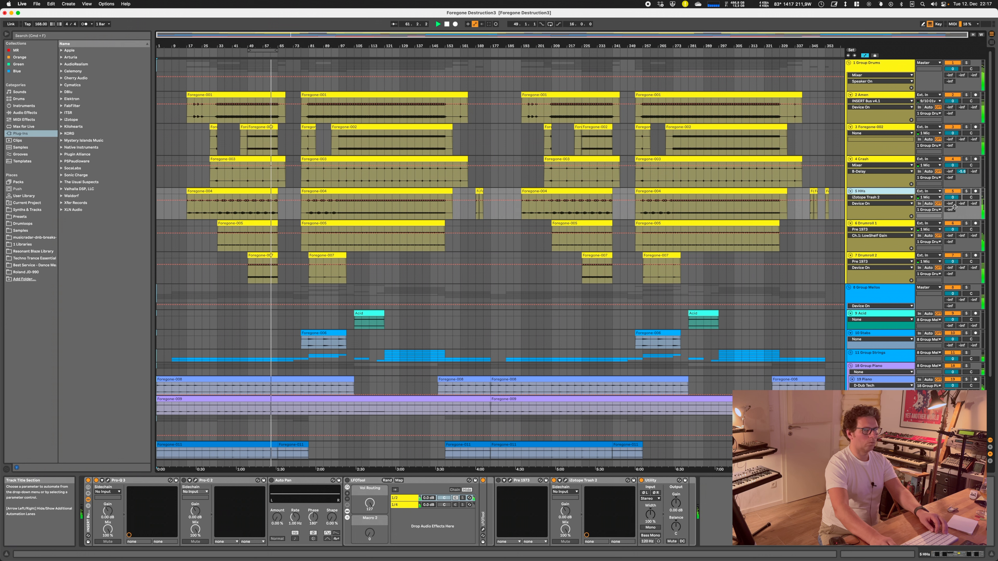
left_click(966, 191)
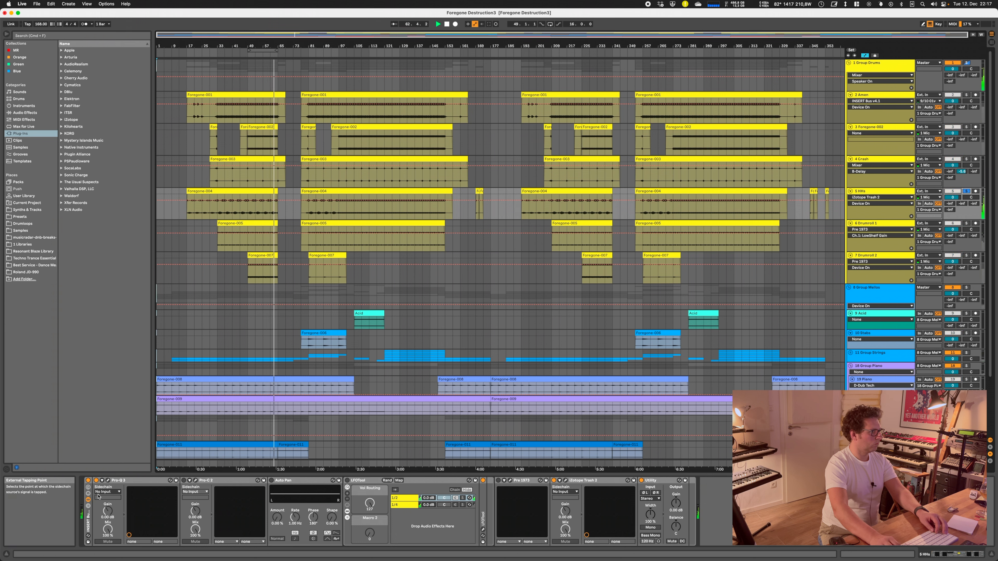
left_click(88, 480)
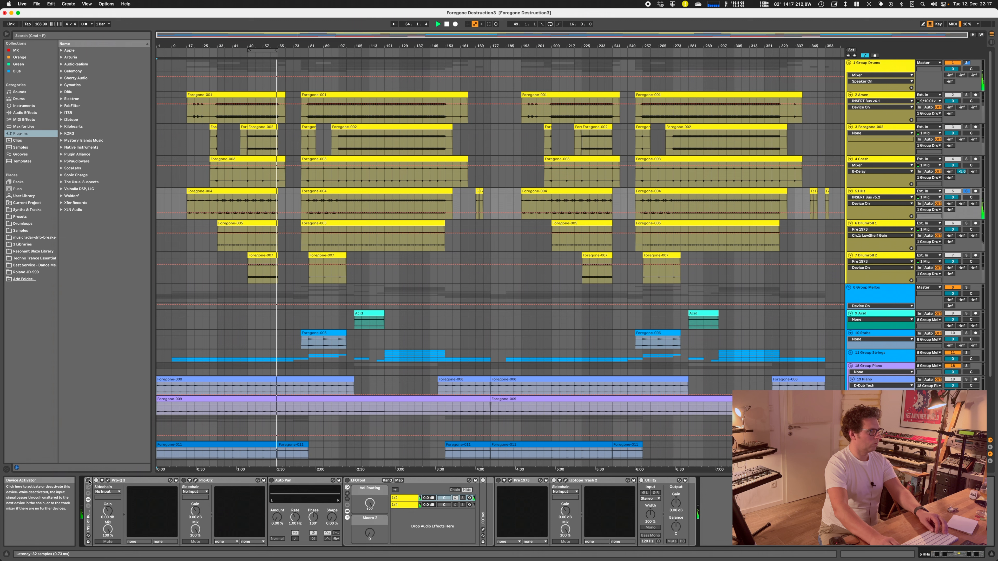
left_click(88, 481)
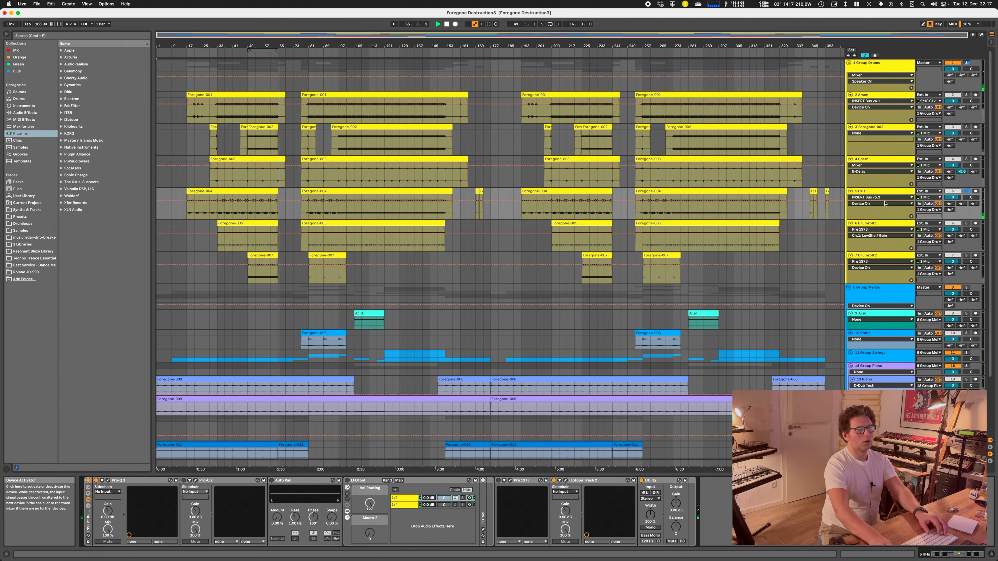
left_click(966, 192)
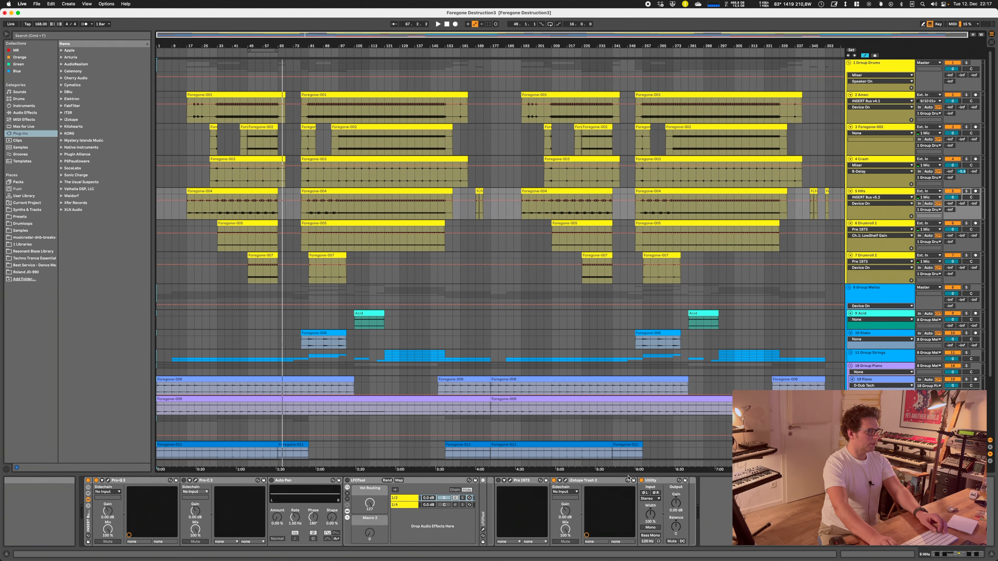
- Show the device chain of the Reverb return track and return to the Arrangement View
scroll(307, 316, "down", 4)
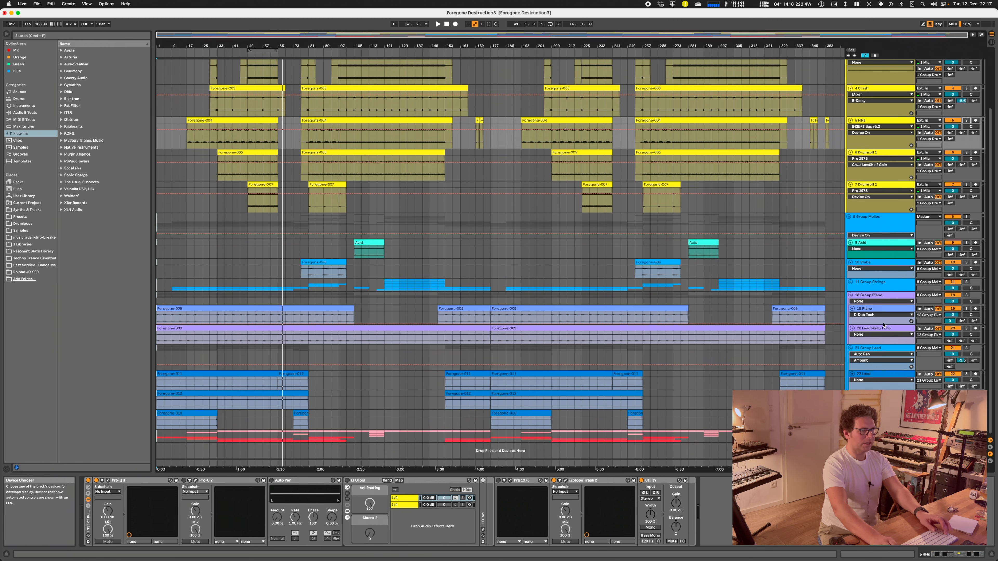
key("Tab")
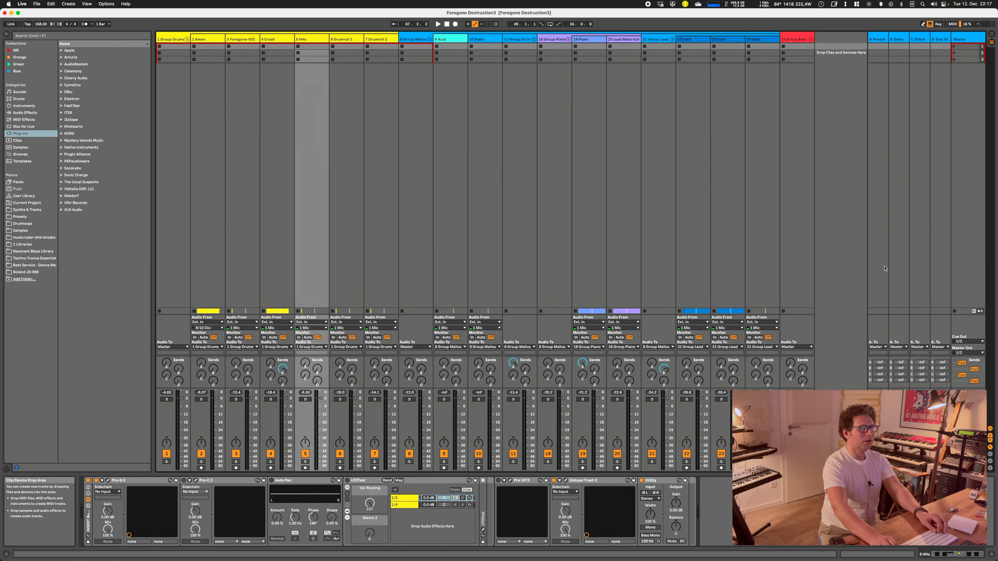
left_click(871, 39)
key("Tab")
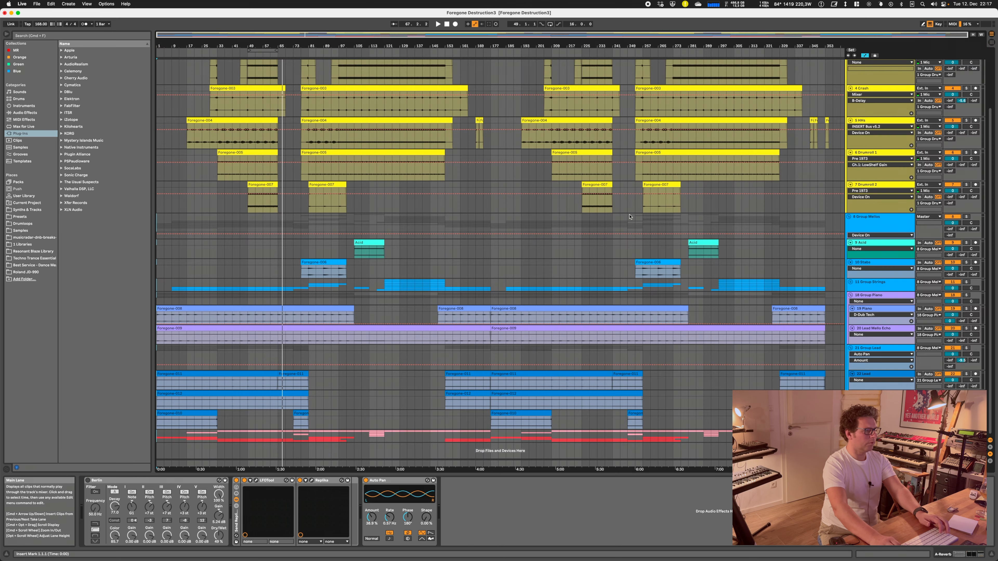
- Play the set from the start with the Melos and Bass groups soloed and unfold the Bass group
left_click(967, 217)
key("space")
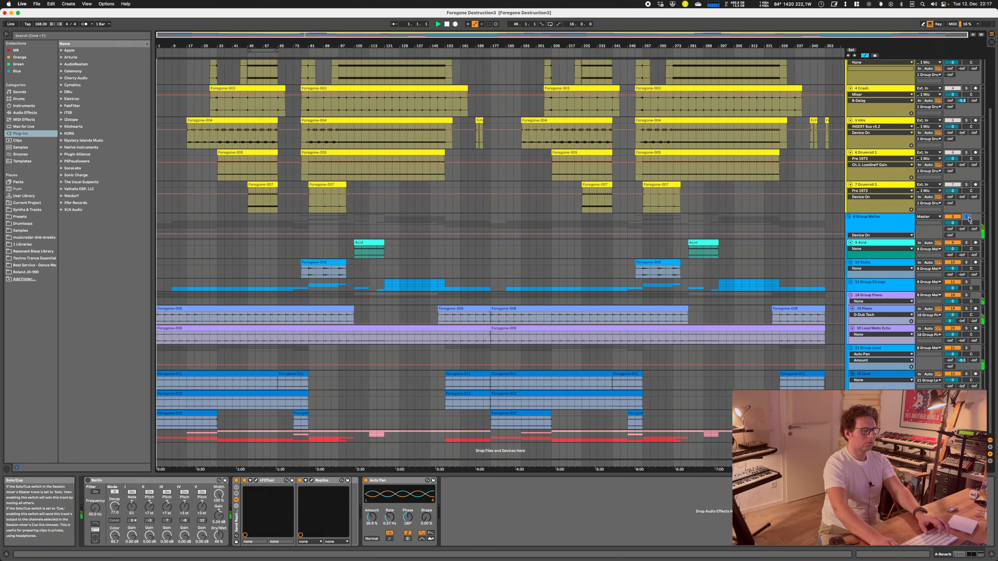
key("Tab")
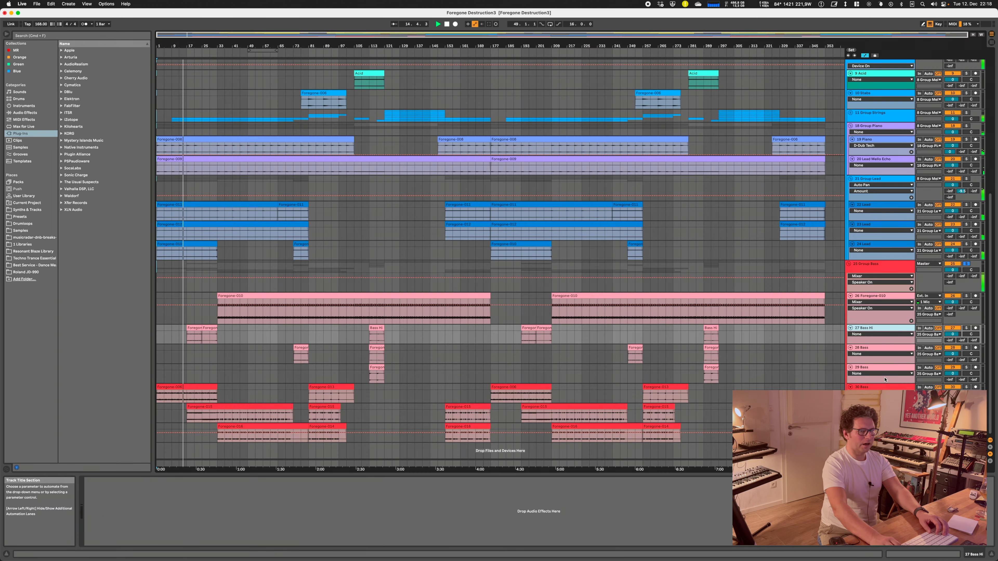
- Go through the last three tracks of the Bass group, select the group itself, and stop playback
left_click(883, 387)
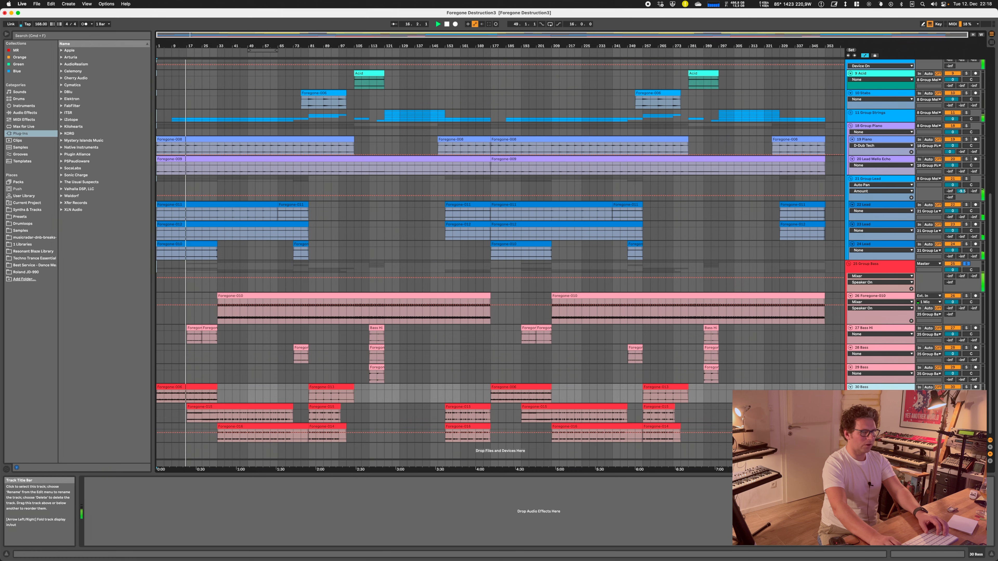
left_click(881, 407)
left_click(881, 427)
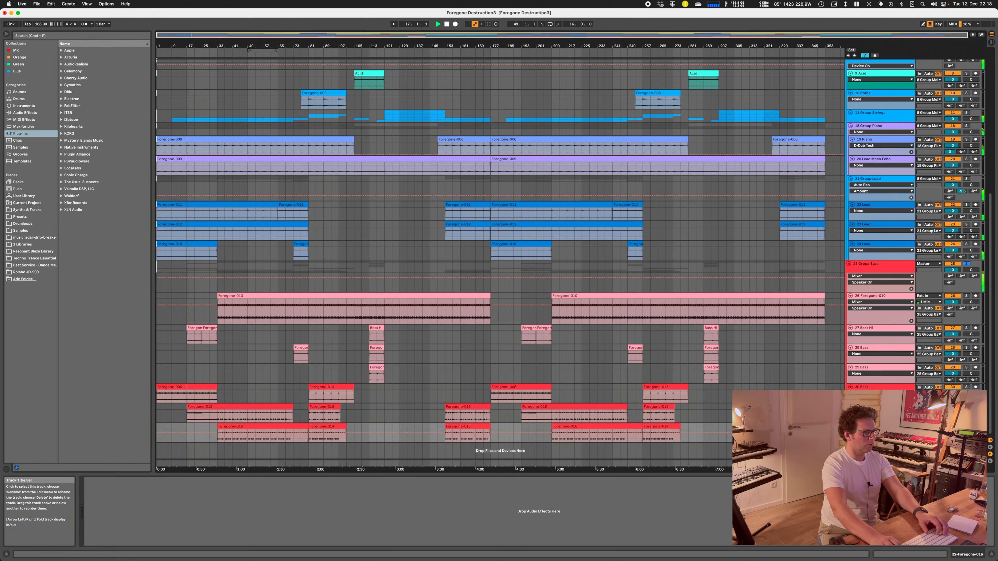
left_click(896, 271)
scroll(896, 271, "up", 10)
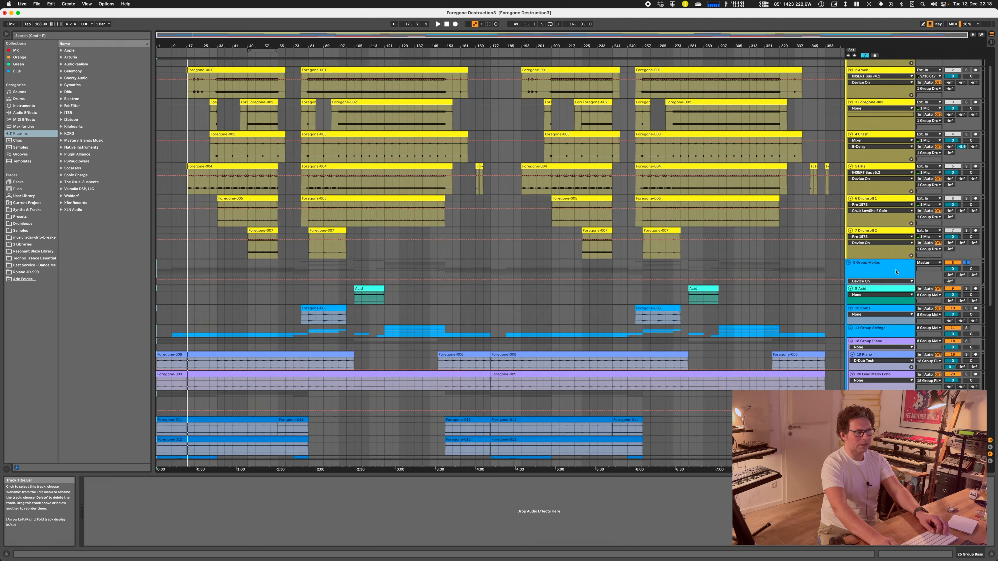
- Switch to Logic Pro and play the Foregone Destruction Re-Master project from about bar 15
key("super+Tab")
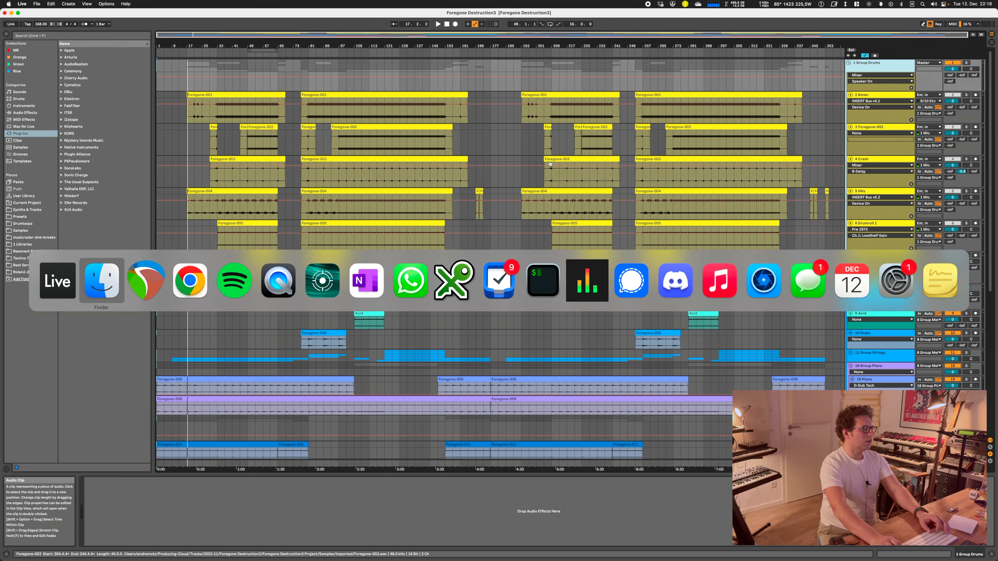
left_click(279, 59)
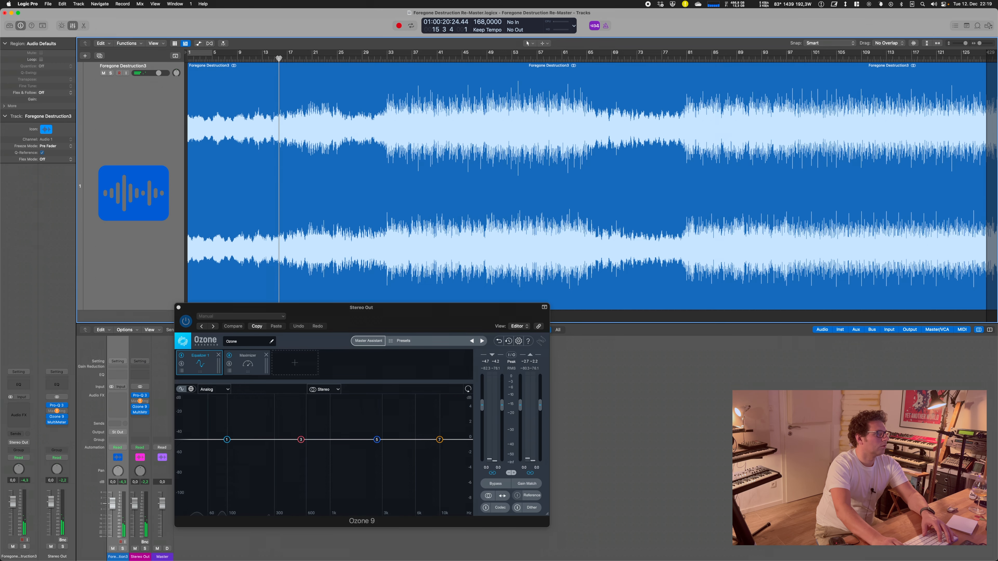
key("space")
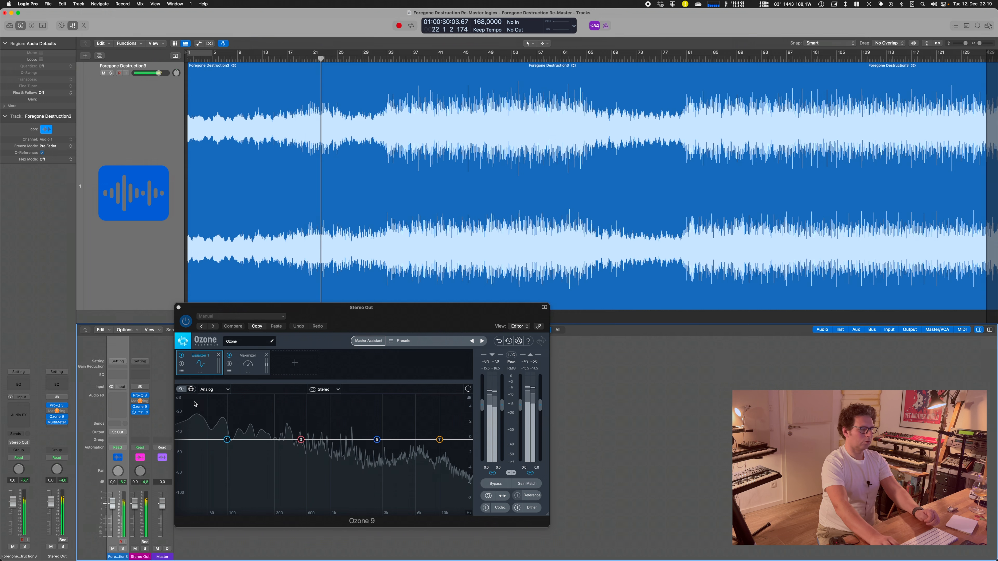
- Open the Stereo Out's MultiMeter, hide the headers of the MultiMeter and Ozone 9 windows, and place them side by side
left_click(140, 412)
left_click_drag(378, 100, 706, 342)
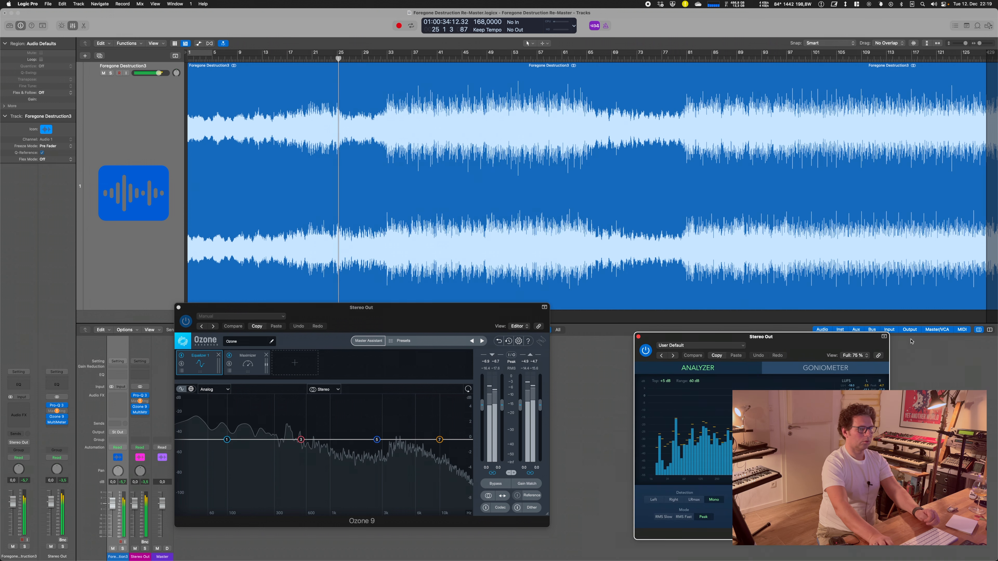
left_click(884, 337)
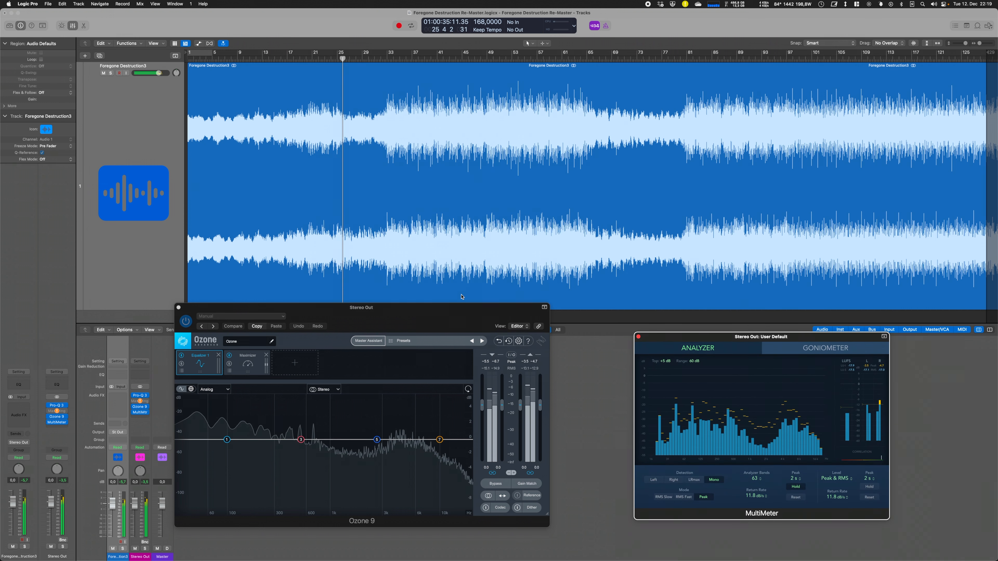
left_click(544, 307)
left_click_drag(474, 311, 534, 342)
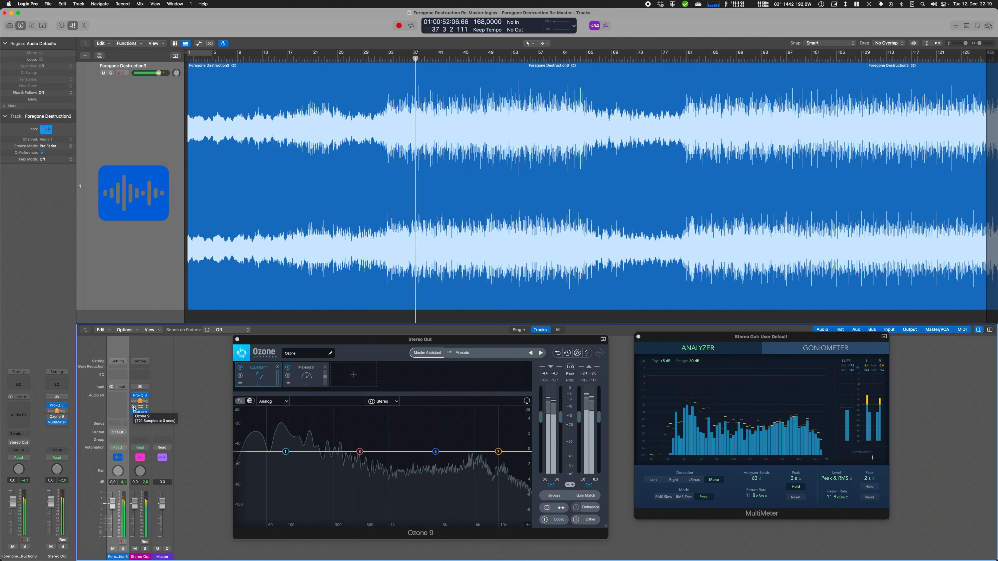
- Reactivate Ozone 9 on the Stereo Out and bring its window into focus
left_click(134, 408)
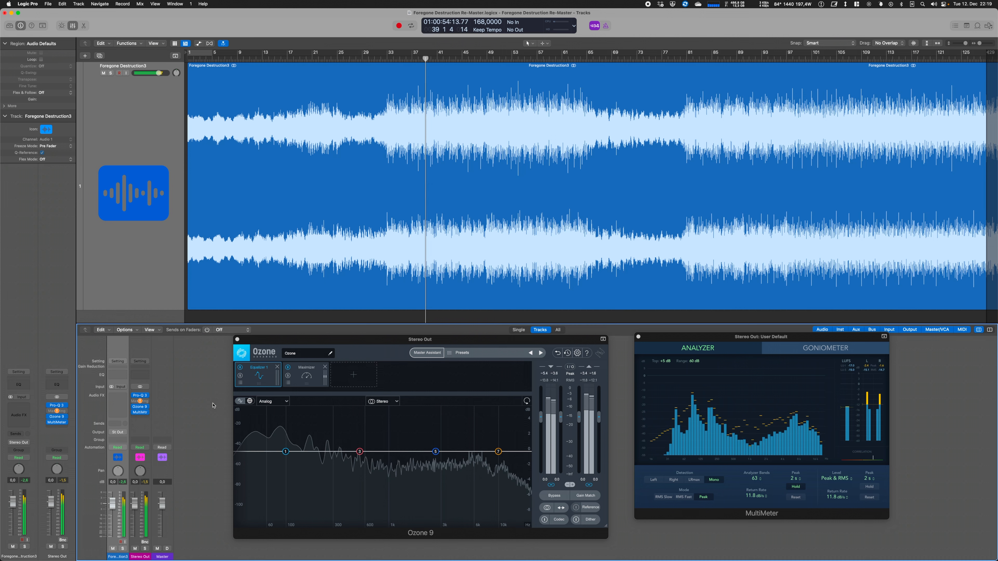
left_click(312, 345)
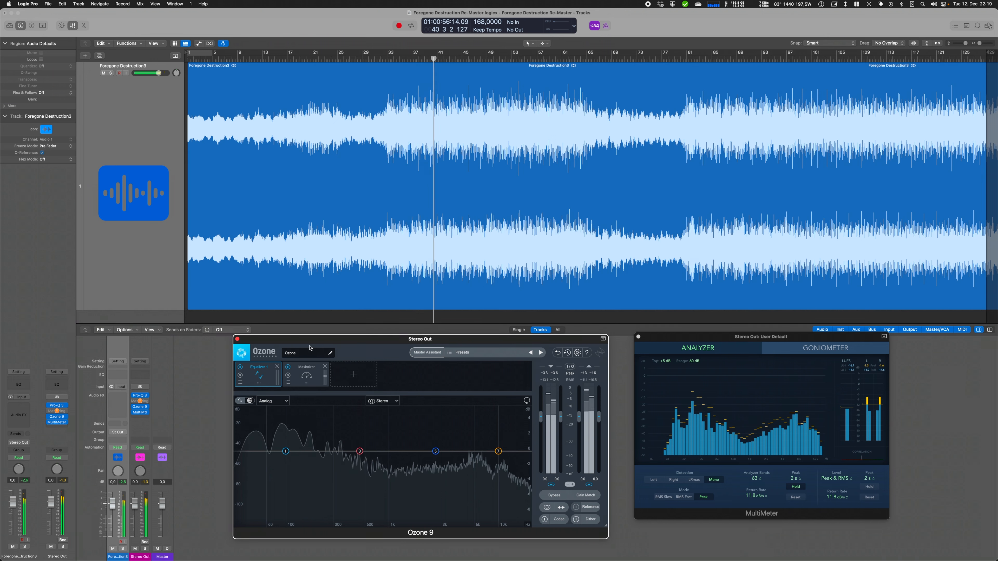